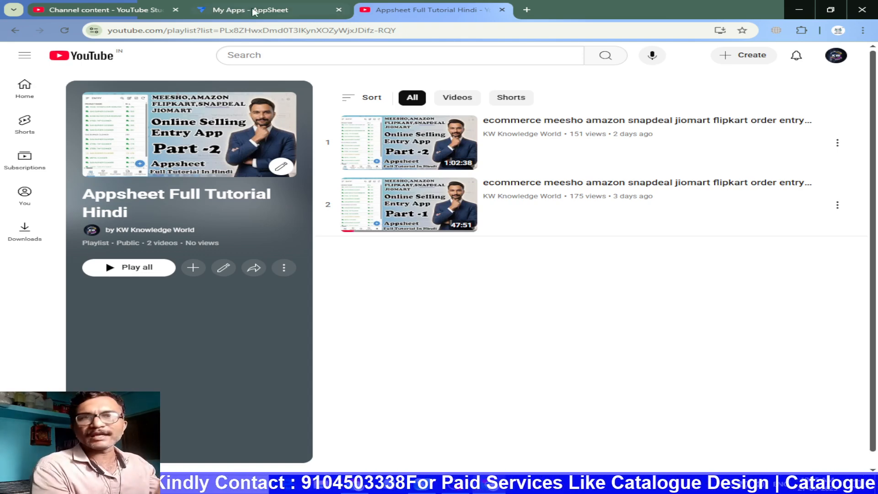
Open the ONLINE ENTRY app from the AppSheet app list and show its data tables
{"action": "mouse_move", "coordinate": [255, 12]}
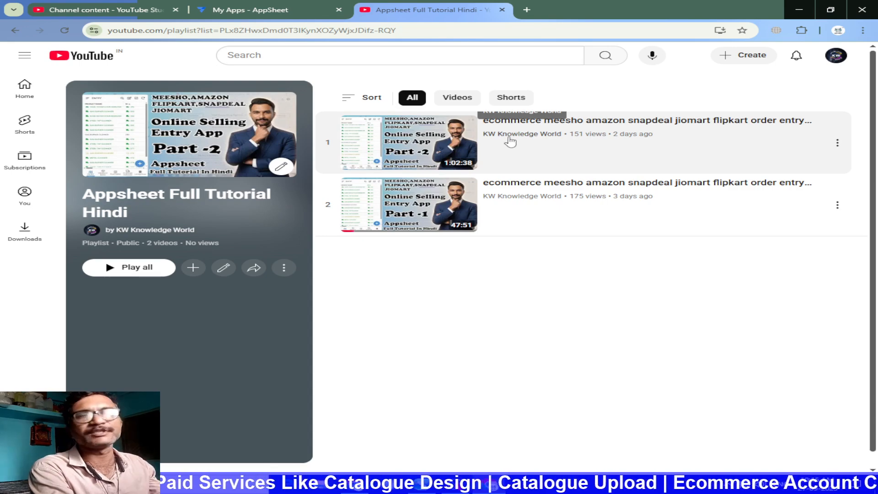
{"action": "left_click", "coordinate": [229, 7]}
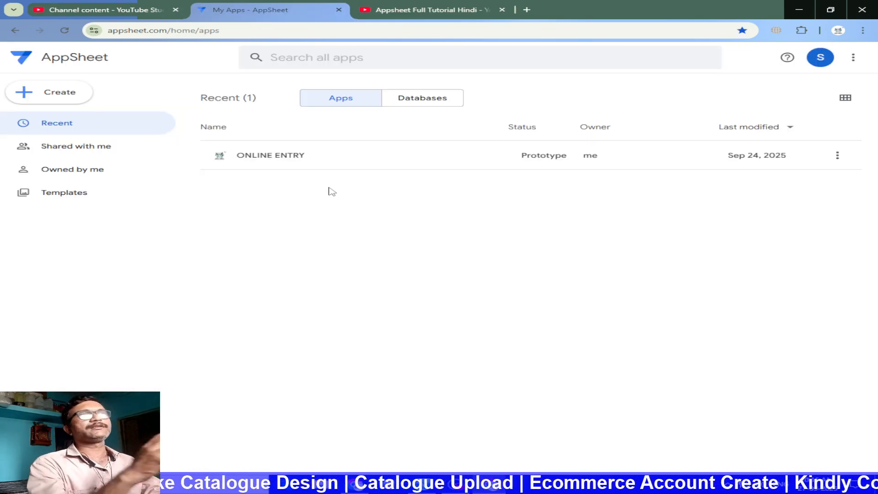
{"action": "left_click", "coordinate": [290, 156]}
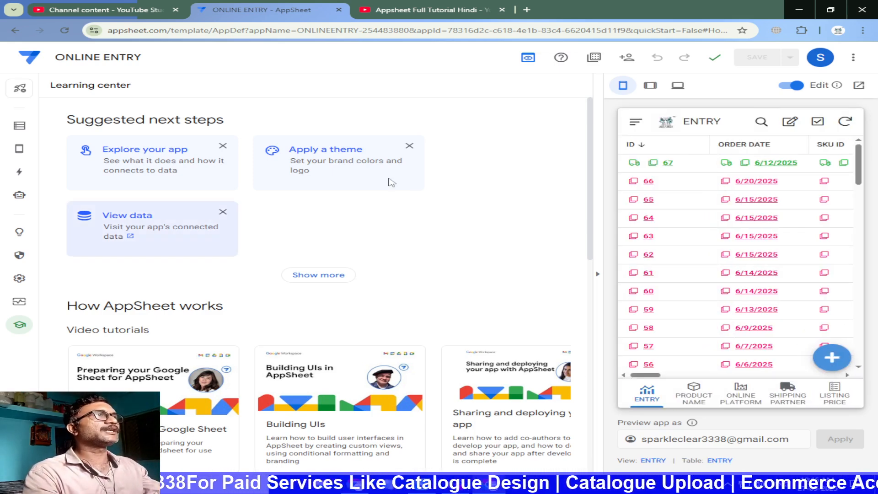
{"action": "left_click", "coordinate": [17, 127]}
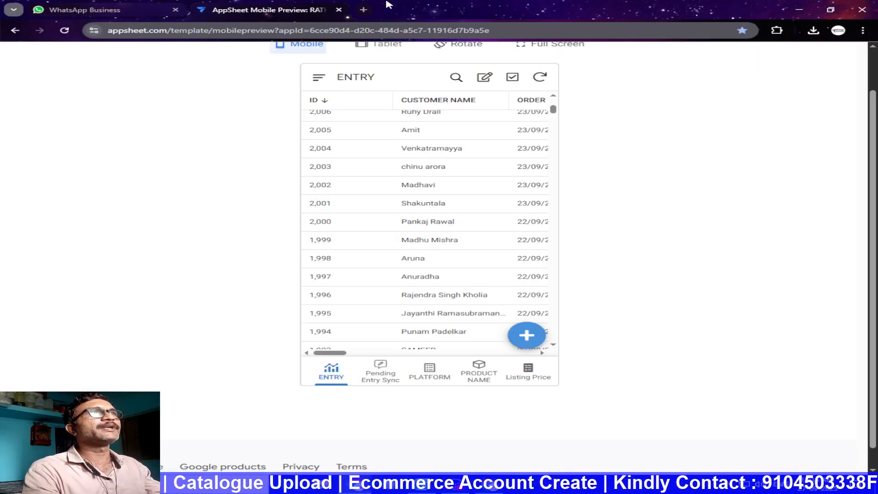
In the other browser window, open the RATHAS FINAL ENTRY app in a new tab and show its PAYMENTDETAILS table columns
{"action": "left_click", "coordinate": [364, 10]}
{"action": "left_click", "coordinate": [837, 47]}
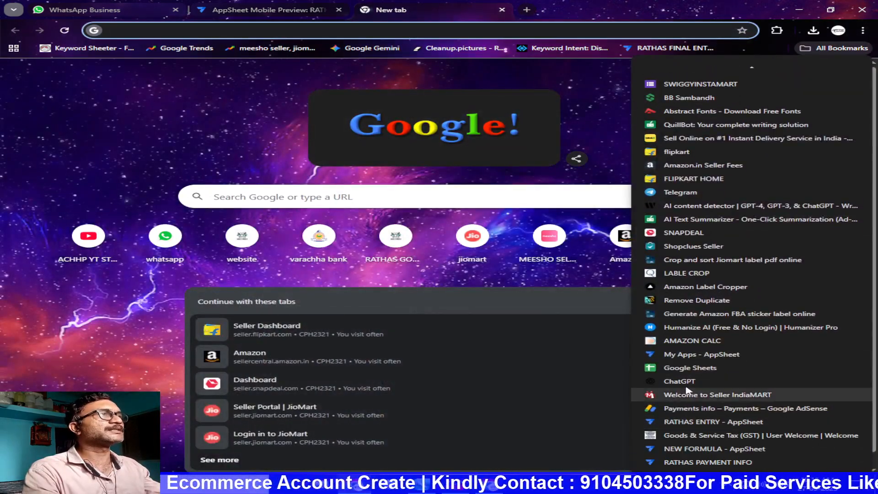
{"action": "left_click", "coordinate": [686, 354]}
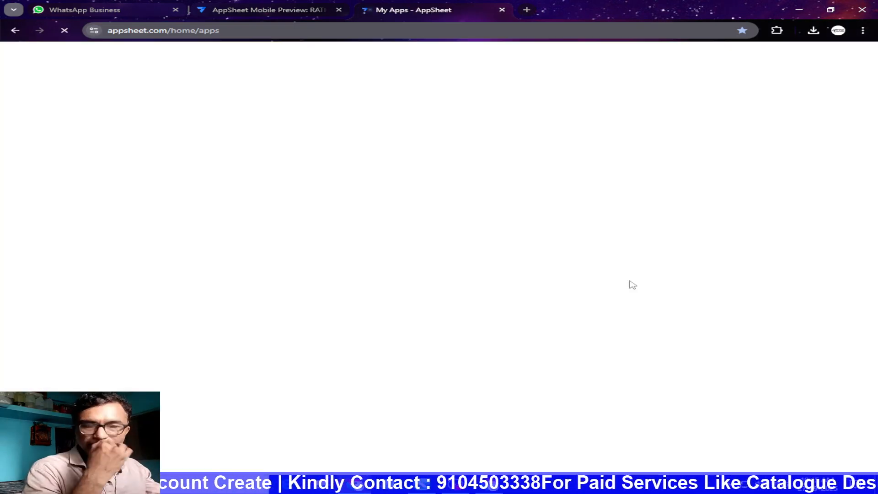
{"action": "left_click", "coordinate": [280, 154]}
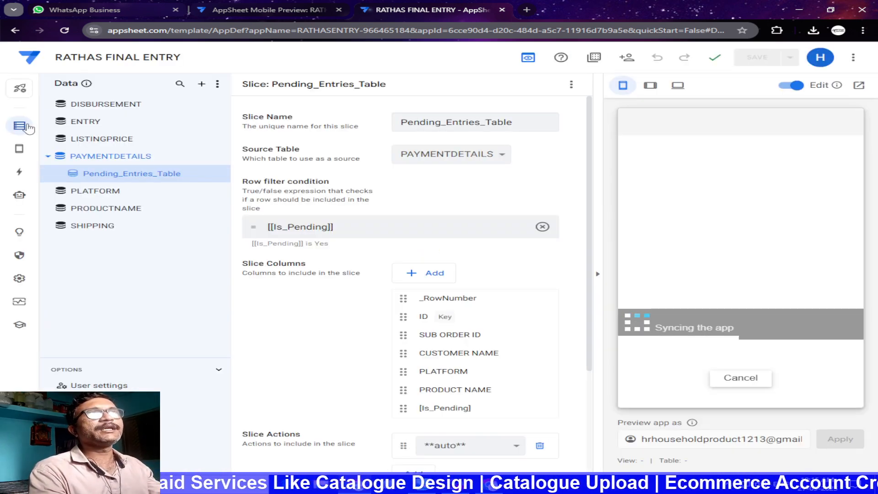
{"action": "left_click", "coordinate": [124, 160]}
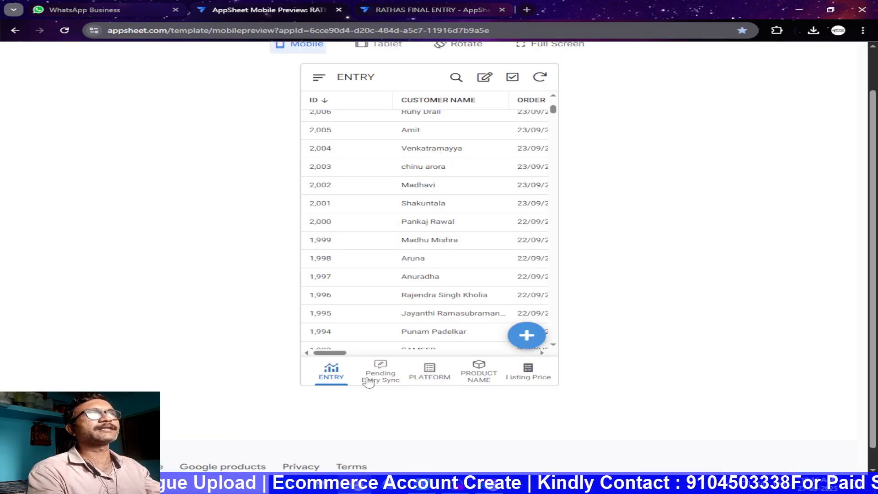
Return to the ONLINE ENTRY app and open its ENTRY table
{"action": "left_click", "coordinate": [300, 5]}
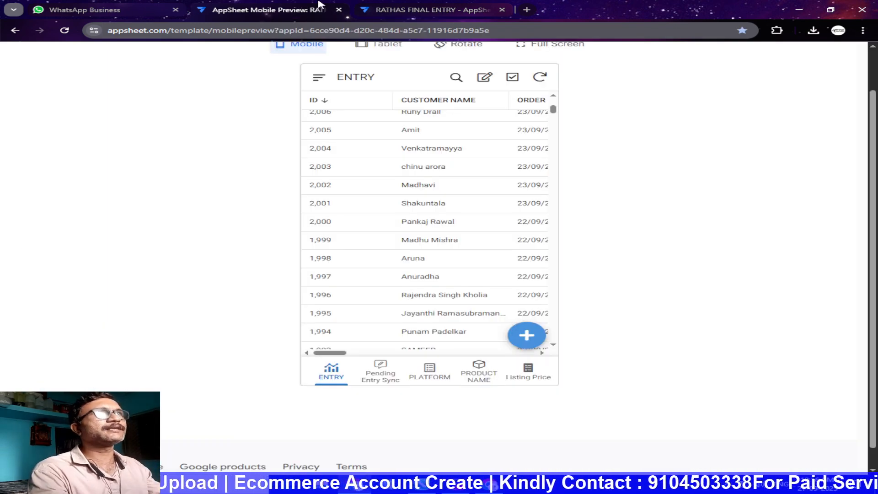
{"action": "left_click", "coordinate": [388, 10]}
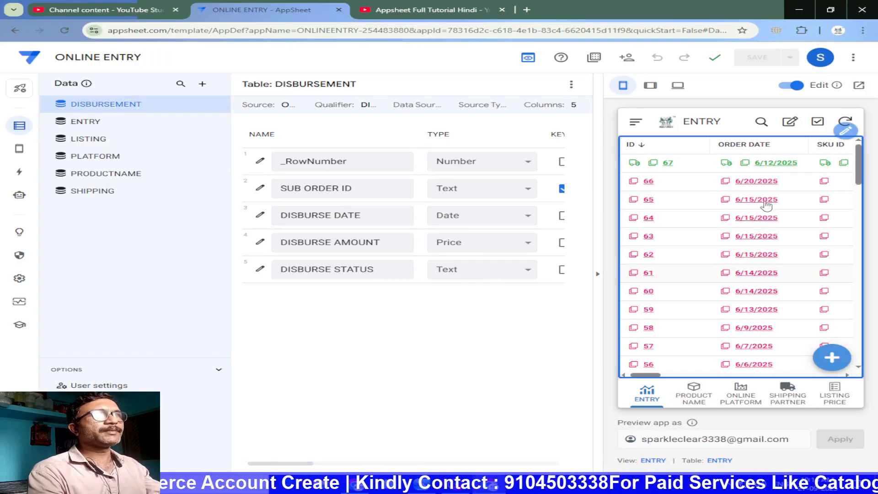
{"action": "left_click", "coordinate": [87, 121]}
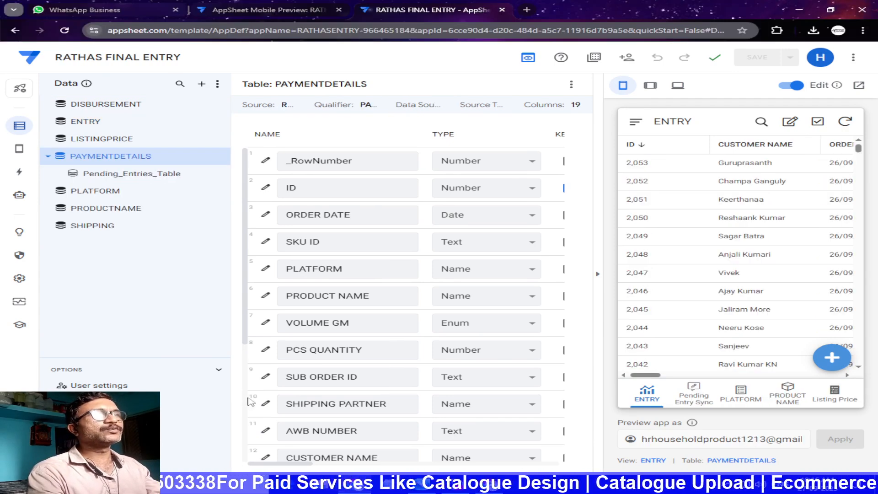
Copy the app formula of the [Is_Pending] virtual column in the PAYMENTDETAILS table of RATHAS FINAL ENTRY, leaving the column unchanged
{"action": "scroll", "coordinate": [260, 414], "scroll_direction": "down", "scroll_amount": 5}
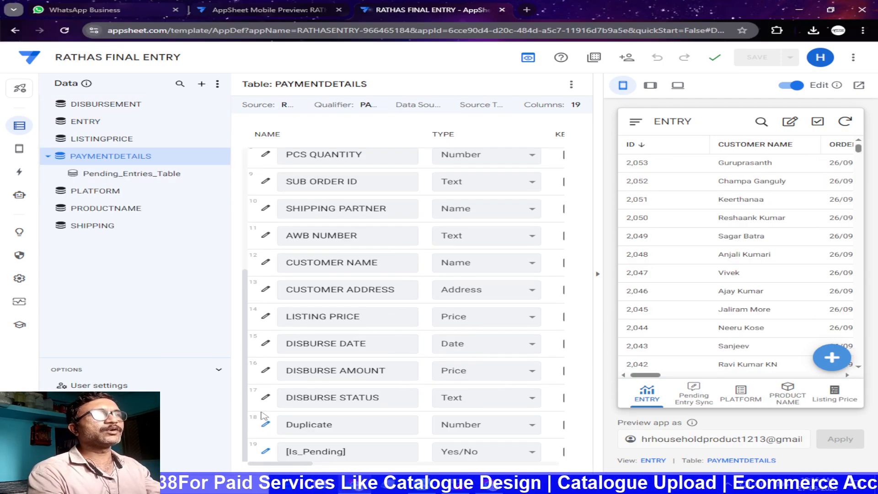
{"action": "left_click", "coordinate": [266, 451]}
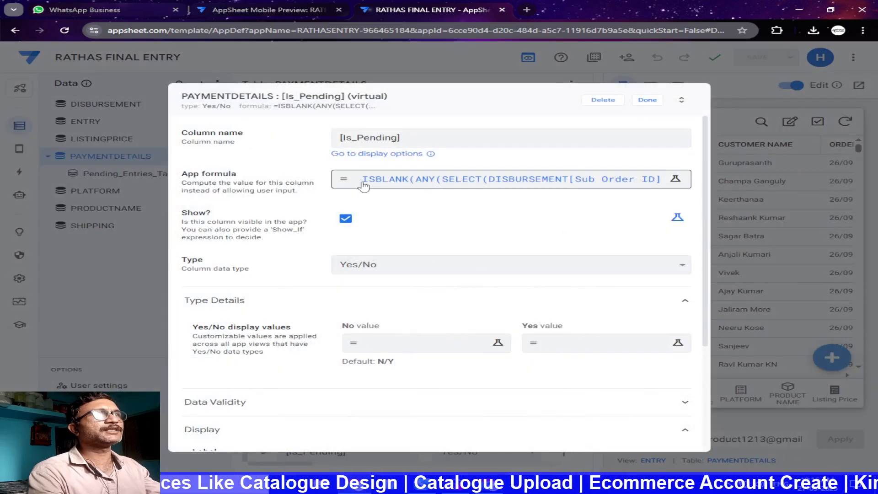
{"action": "left_click", "coordinate": [316, 176]}
{"action": "left_click_drag", "start_coordinate": [703, 134], "coordinate": [122, 124]}
{"action": "key", "text": "ctrl+c"}
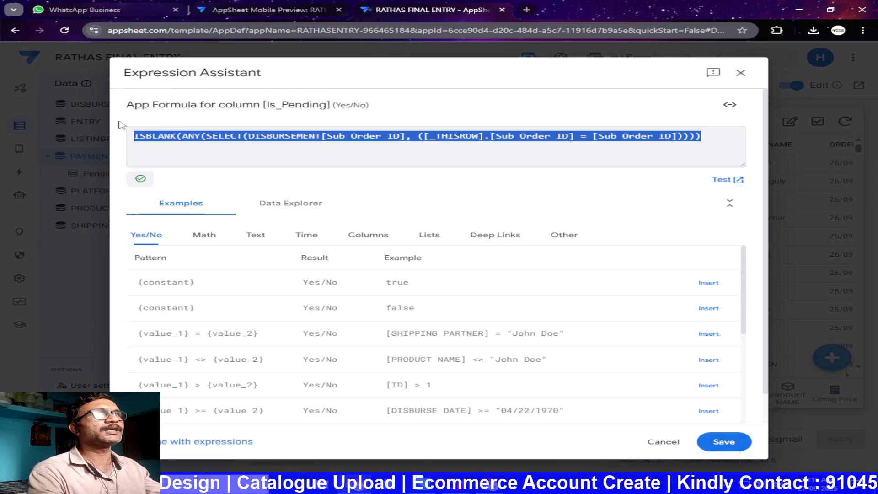
{"action": "left_click", "coordinate": [741, 73]}
{"action": "left_click", "coordinate": [647, 100]}
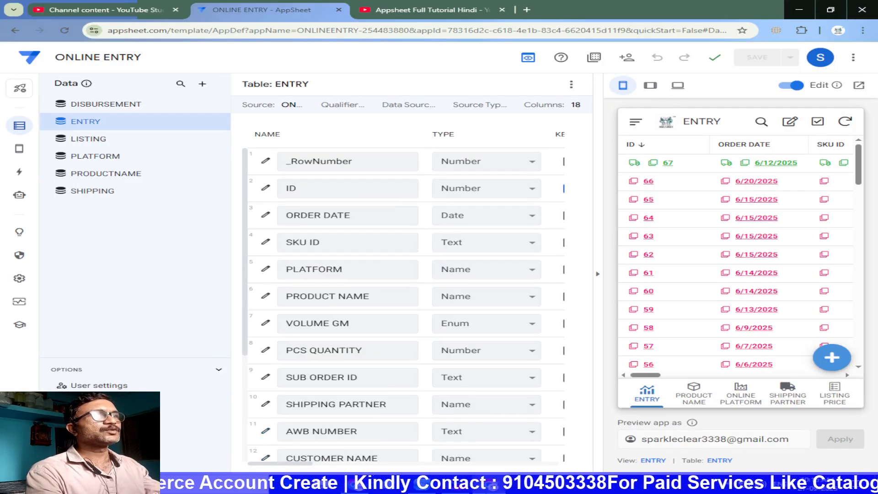
Add a virtual column to the ENTRY table of the ONLINE ENTRY app
{"action": "scroll", "coordinate": [511, 161], "scroll_direction": "down", "scroll_amount": 2}
{"action": "scroll", "coordinate": [511, 161], "scroll_direction": "down", "scroll_amount": 2}
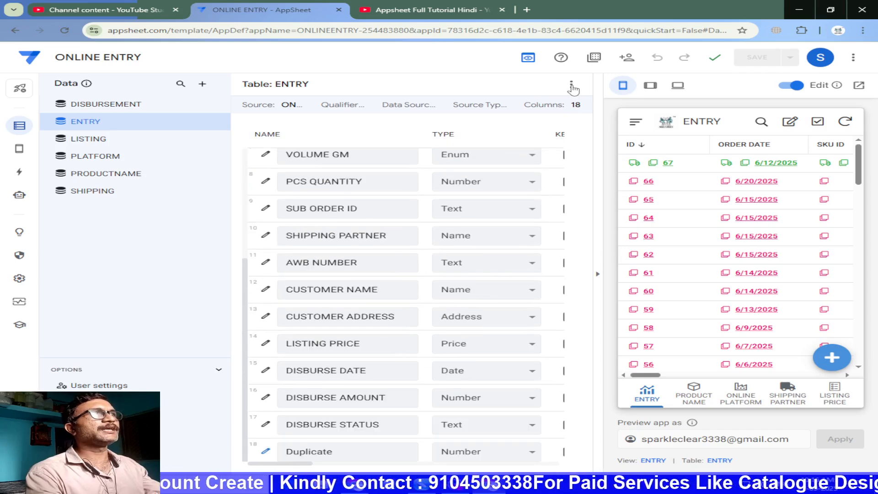
{"action": "left_click", "coordinate": [571, 86]}
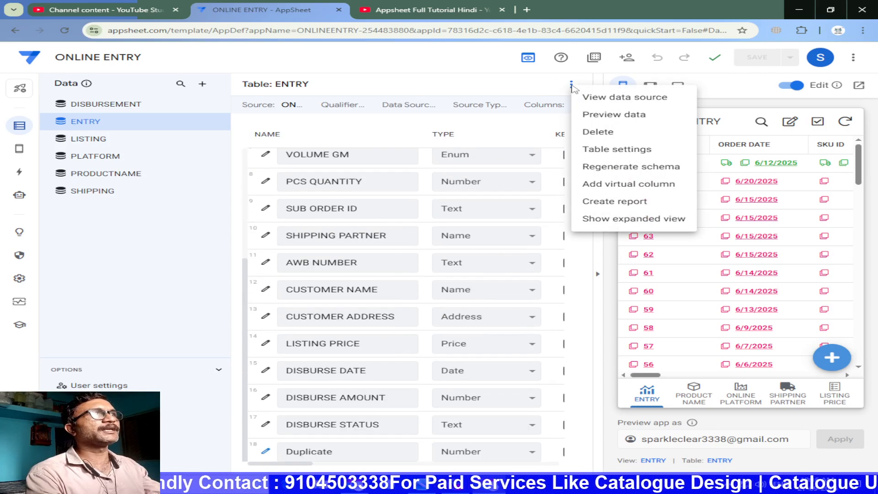
{"action": "left_click", "coordinate": [603, 184]}
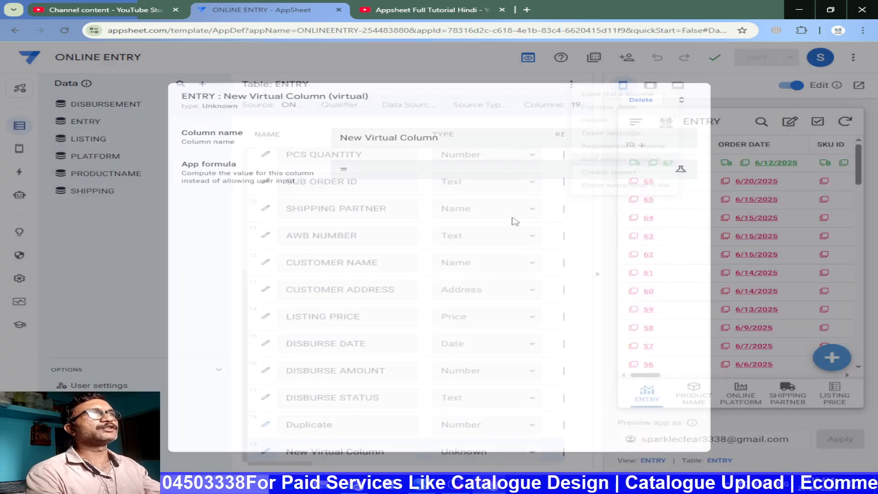
Set the new virtual column's app formula to ISBLANK(ANY(SELECT(DISBURSEMENT[Sub Order ID], ([_THISROW].[Sub Order ID] = [Sub Order ID])))) and save the expression
{"action": "left_click", "coordinate": [358, 175]}
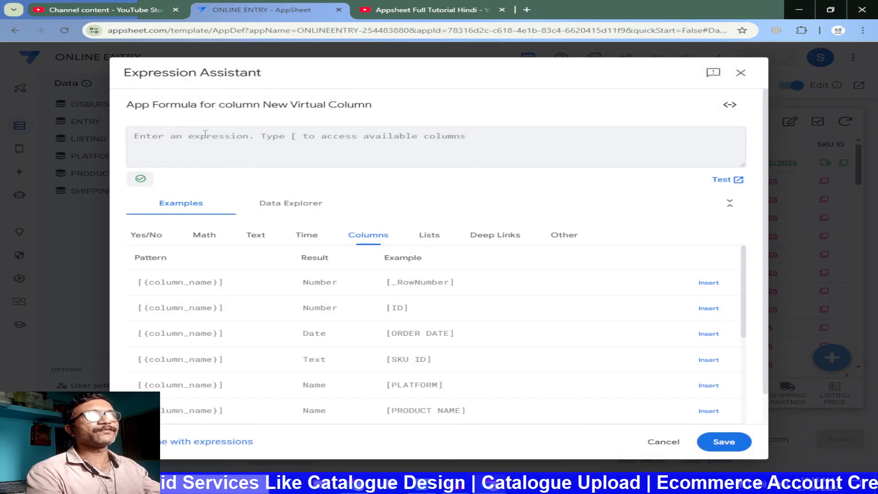
{"action": "key", "text": "ctrl+v"}
{"action": "key", "text": "ctrl+plus"}
{"action": "key", "text": "ctrl+plus"}
{"action": "key", "text": "ctrl+plus"}
{"action": "key", "text": "ctrl+plus"}
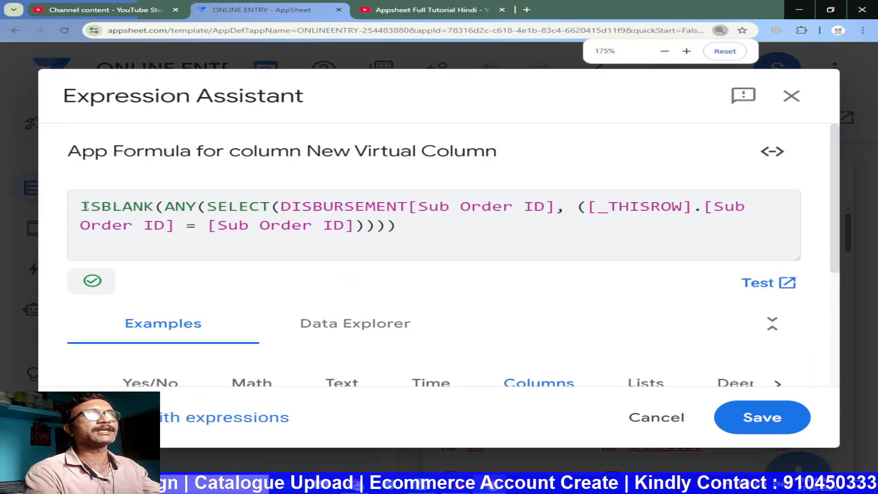
{"action": "key", "text": "ctrl+plus"}
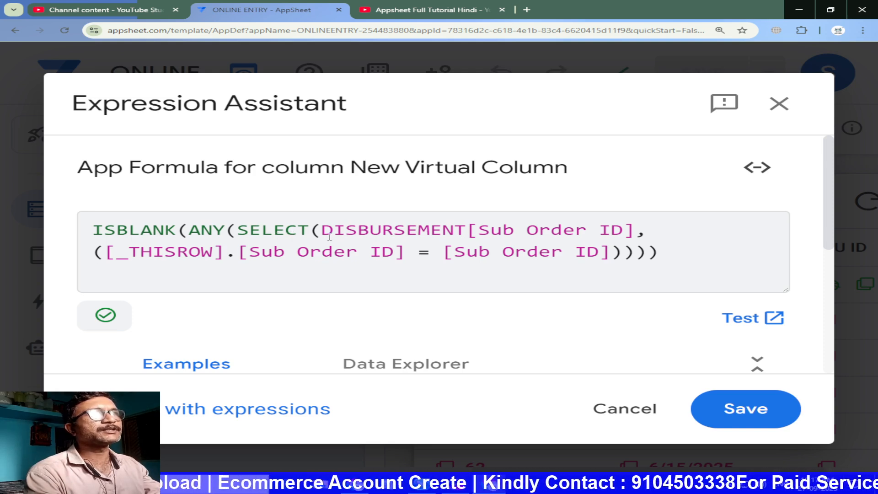
{"action": "left_click_drag", "start_coordinate": [326, 234], "coordinate": [463, 236]}
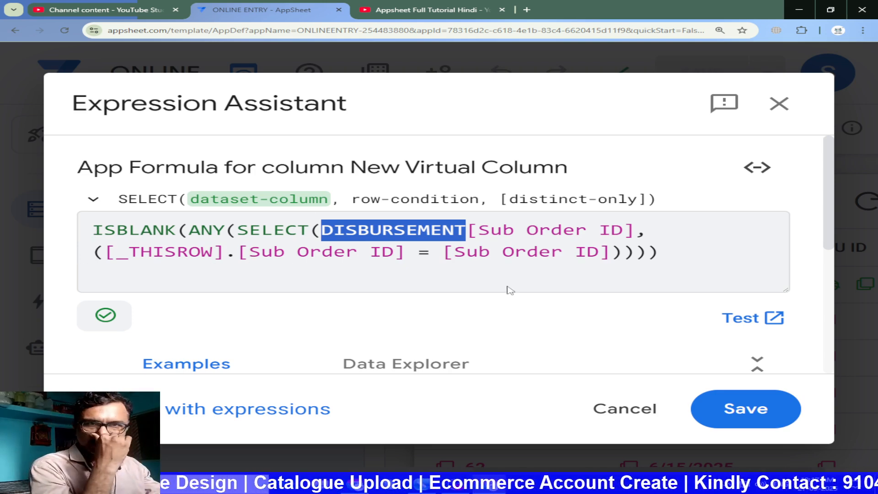
{"action": "key", "text": "ctrl+minus"}
{"action": "key", "text": "ctrl+minus"}
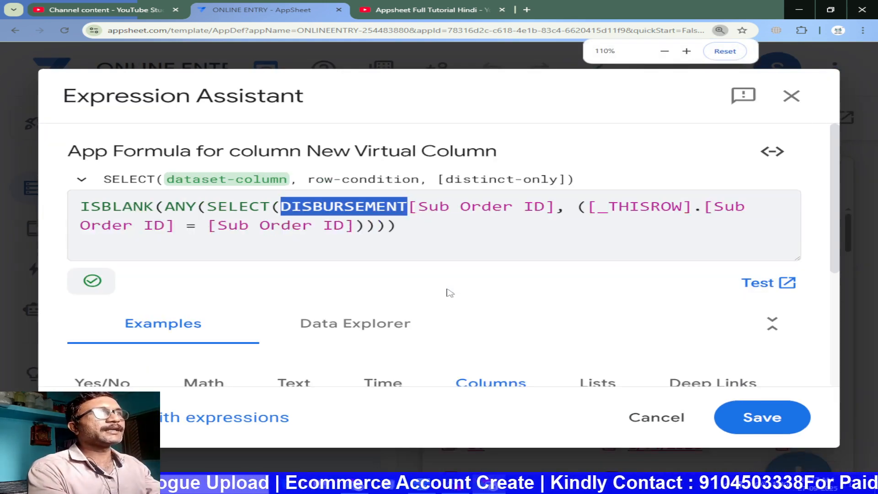
{"action": "left_click", "coordinate": [750, 439]}
Rename the new virtual column as [is_blank] and finish editing it
{"action": "left_click_drag", "start_coordinate": [460, 147], "coordinate": [318, 152]}
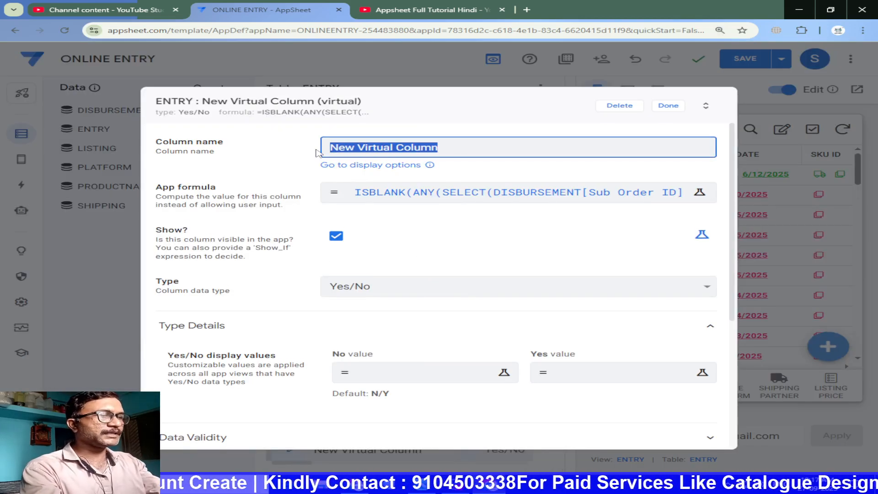
{"action": "key", "text": "BackSpace"}
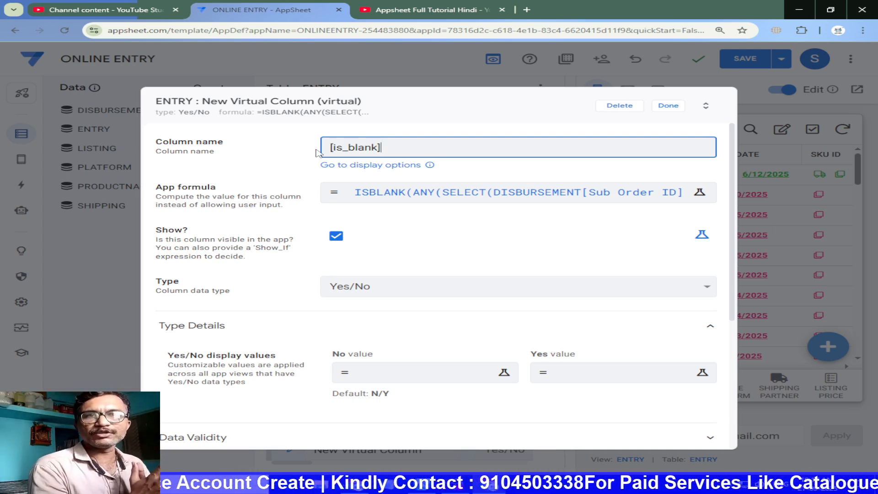
{"action": "left_click", "coordinate": [668, 106]}
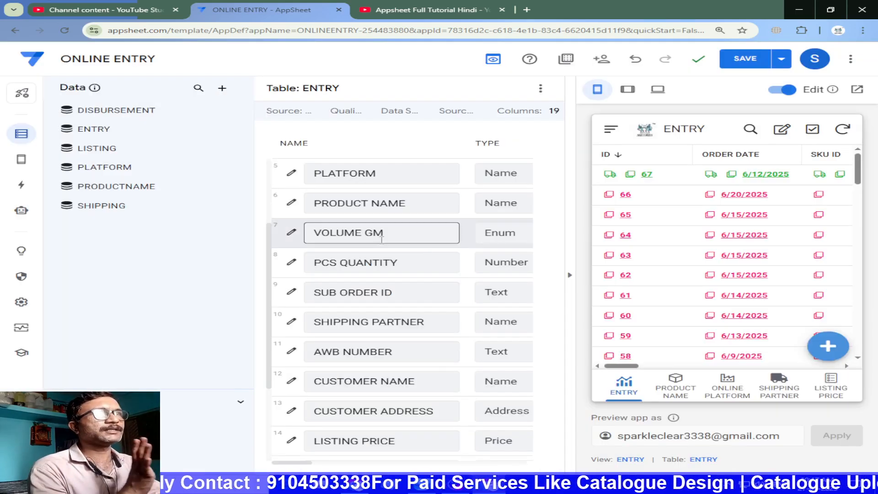
Examine the records of the DISBURSEMENT DETAILS view in the app preview and return to the ENTRY view
{"action": "left_click", "coordinate": [21, 169]}
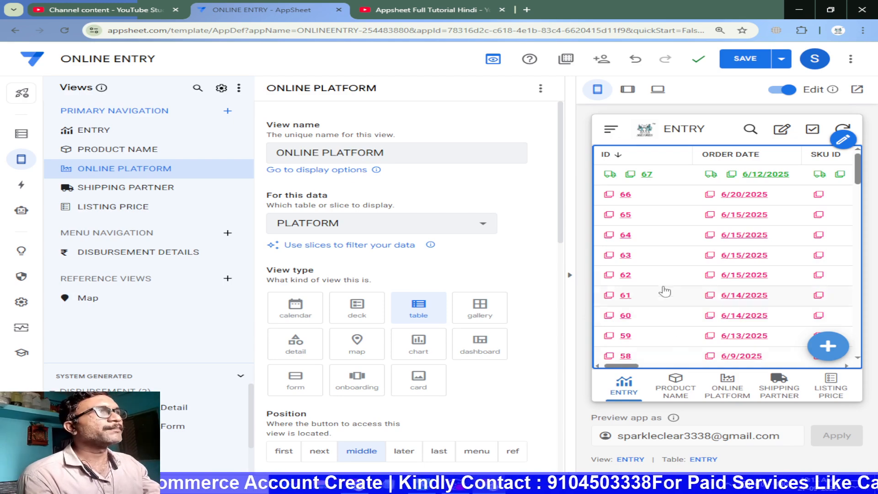
{"action": "left_click", "coordinate": [610, 137]}
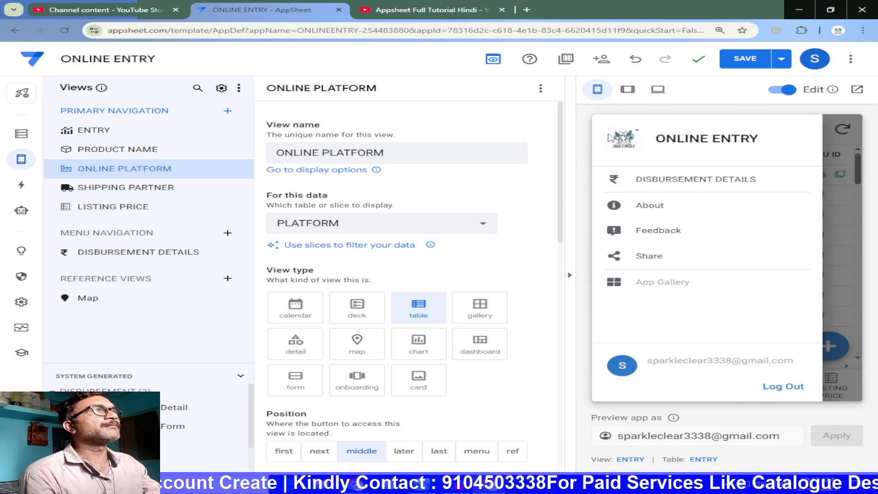
{"action": "left_click", "coordinate": [664, 179]}
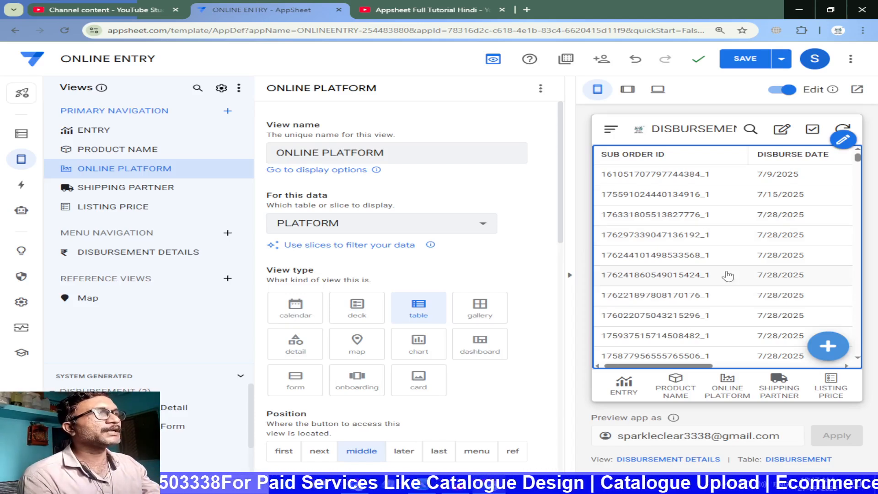
{"action": "scroll", "coordinate": [689, 323], "scroll_direction": "down", "scroll_amount": 1}
{"action": "left_click", "coordinate": [623, 386]}
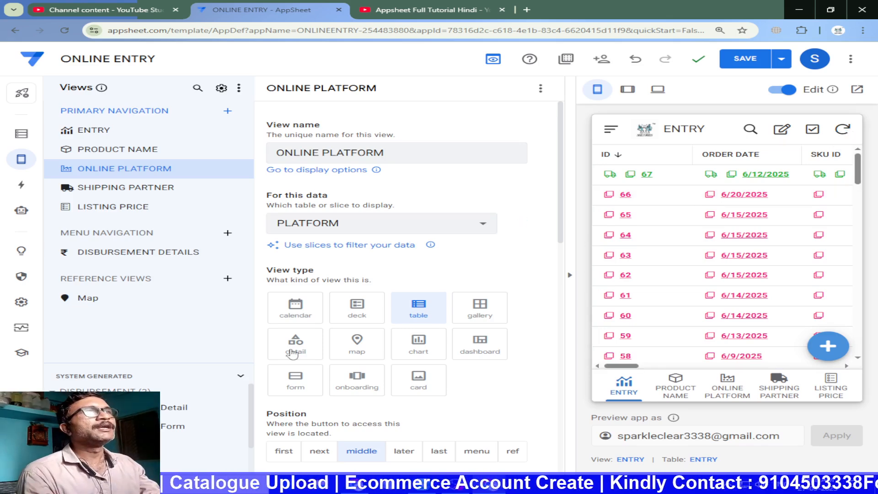
Reopen the ENTRY table's data and examine the disburse amount and status columns in the app preview
{"action": "left_click", "coordinate": [21, 134]}
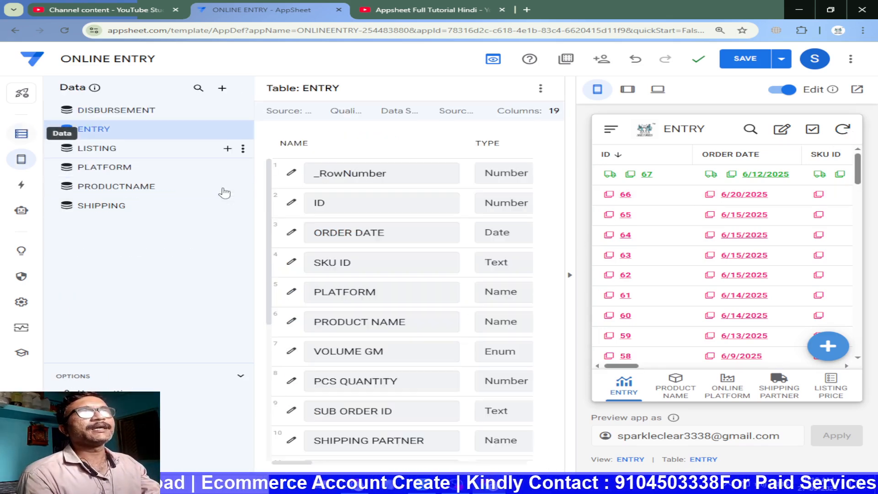
{"action": "left_click_drag", "start_coordinate": [639, 367], "coordinate": [849, 362]}
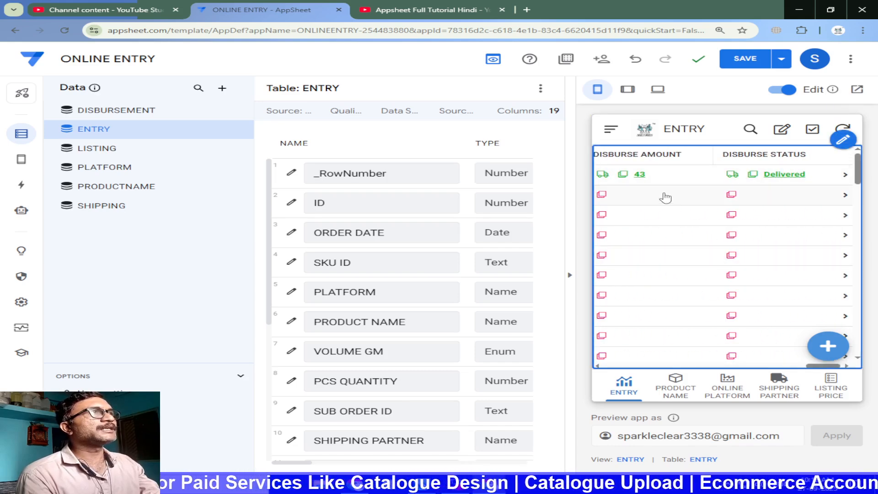
{"action": "left_click_drag", "start_coordinate": [822, 366], "coordinate": [592, 381]}
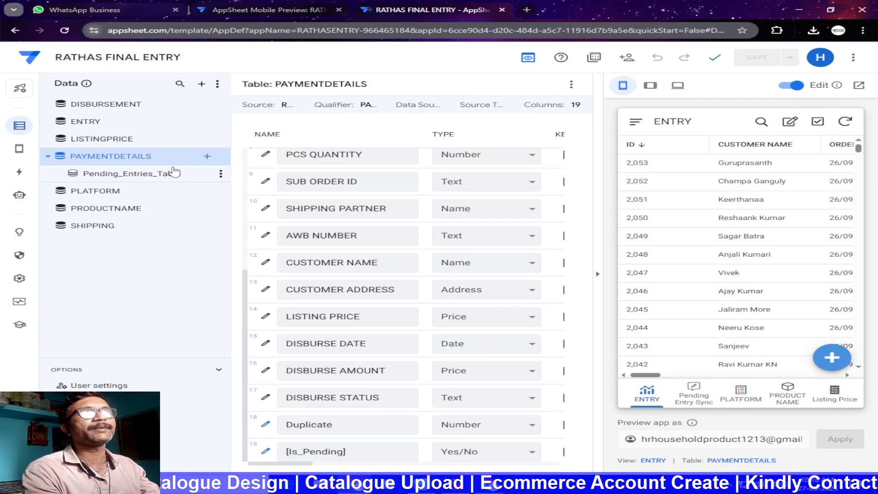
Review the Pending_Entries_Table slice settings under PAYMENTDETAILS in the RATHAS FINAL ENTRY app
{"action": "left_click", "coordinate": [171, 174]}
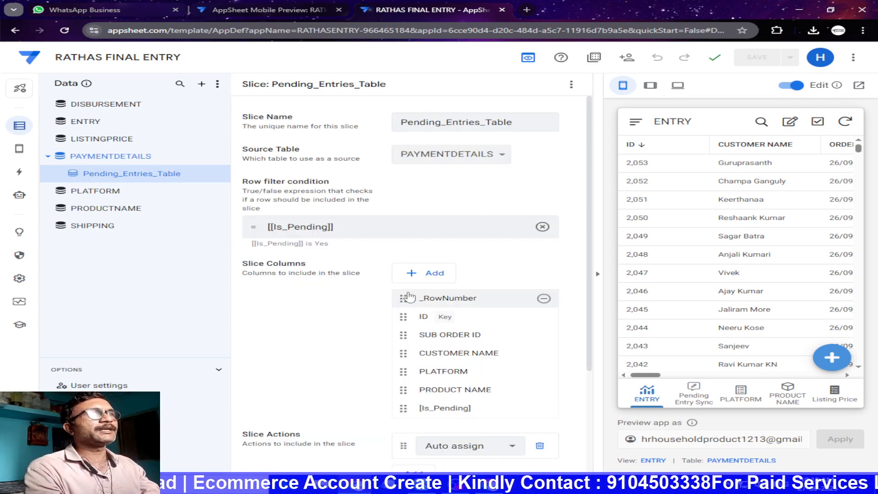
{"action": "scroll", "coordinate": [407, 300], "scroll_direction": "down", "scroll_amount": 3}
{"action": "scroll", "coordinate": [350, 391], "scroll_direction": "up", "scroll_amount": 3}
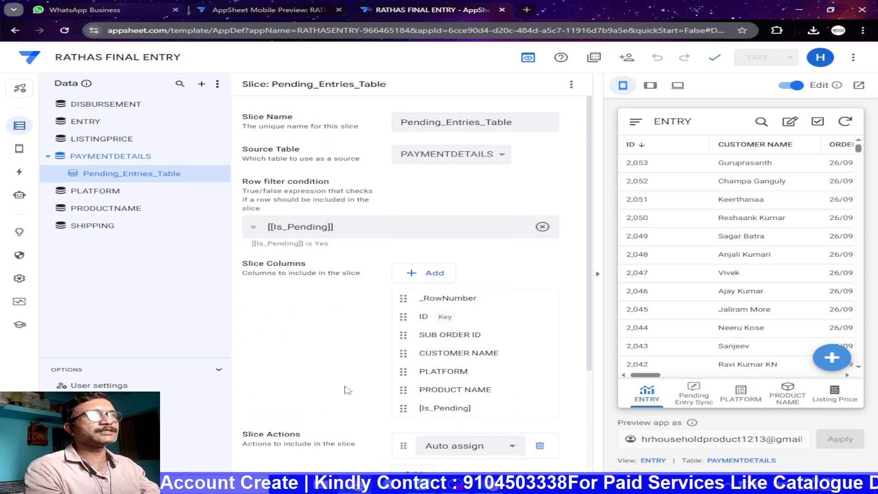
Copy the slice name Pending_Entries_Table and create a new slice with that name for the ENTRY table in the ONLINE ENTRY app
{"action": "left_click_drag", "start_coordinate": [530, 123], "coordinate": [370, 126]}
{"action": "key", "text": "ctrl+c"}
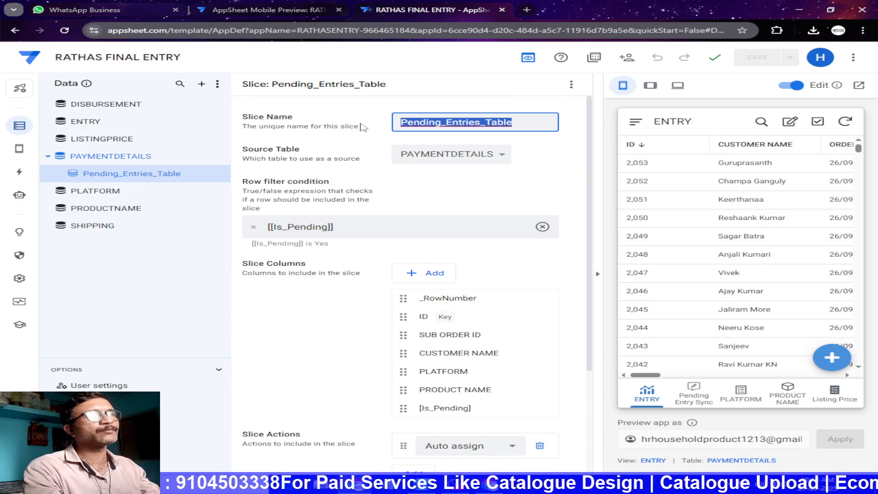
{"action": "left_click", "coordinate": [492, 201]}
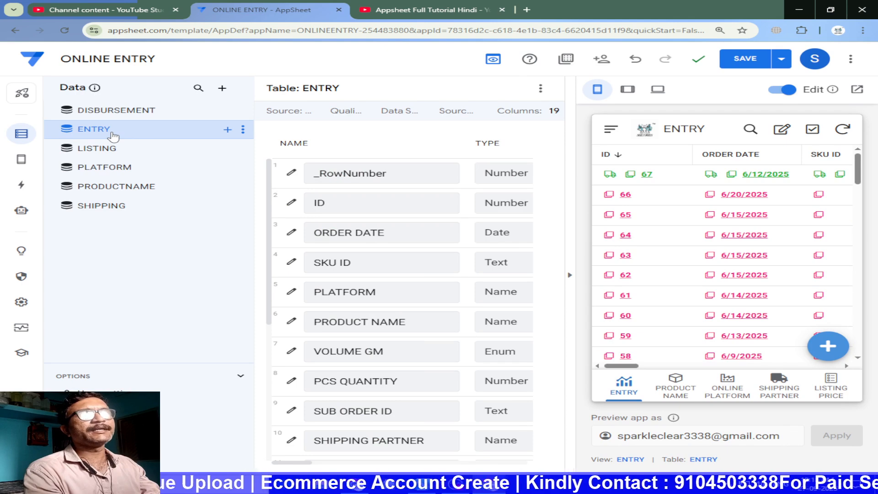
{"action": "mouse_move", "coordinate": [231, 130]}
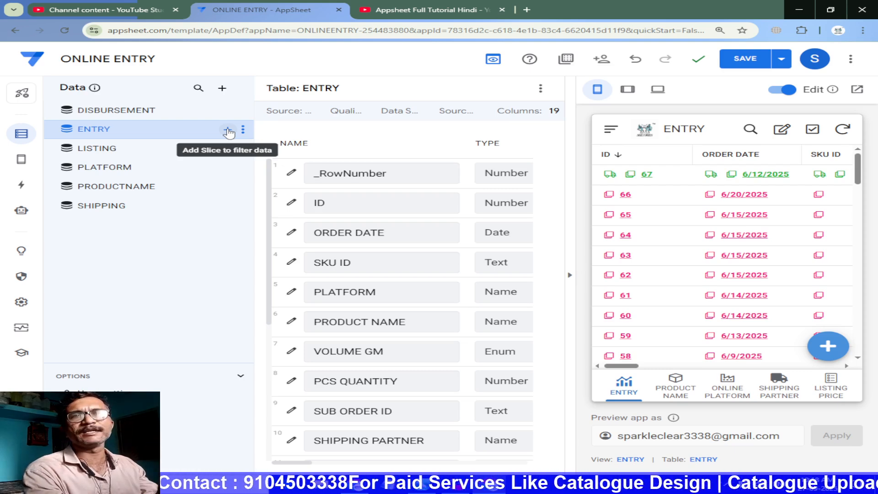
{"action": "left_click", "coordinate": [228, 131]}
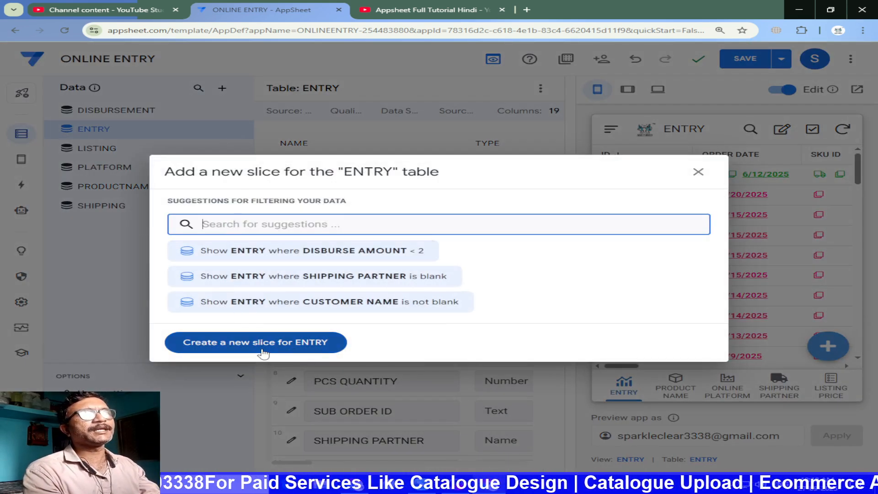
{"action": "left_click", "coordinate": [239, 344]}
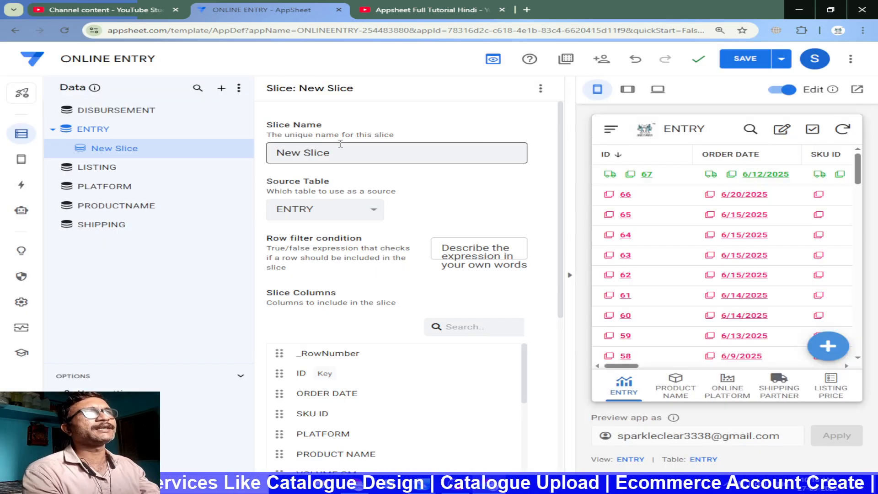
{"action": "triple_click", "coordinate": [371, 146]}
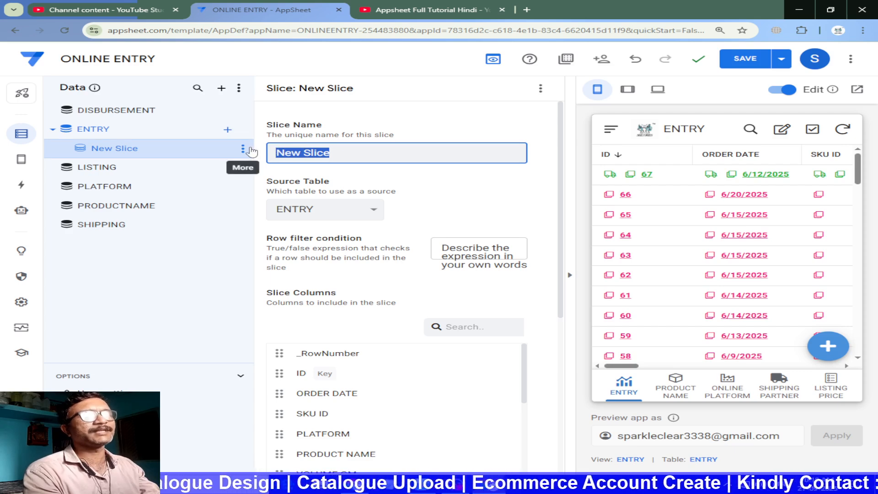
{"action": "key", "text": "ctrl+v"}
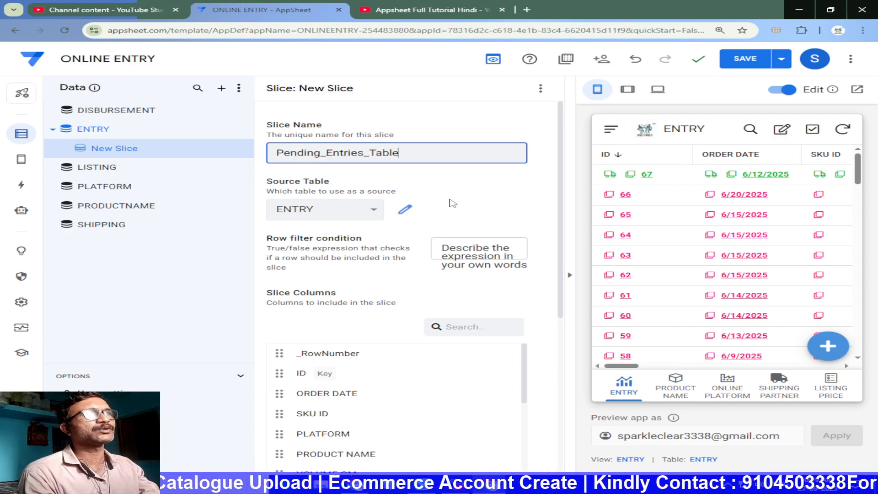
{"action": "left_click", "coordinate": [432, 230]}
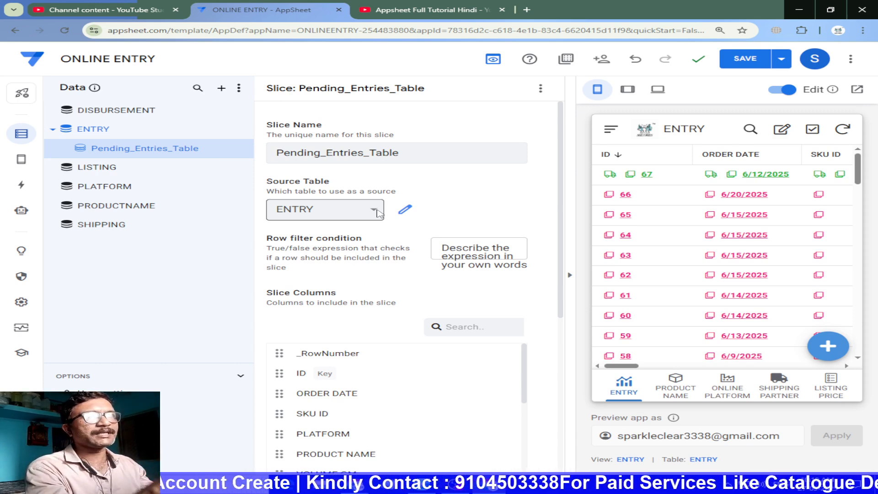
Set the slice's row filter condition to [is_blank] is Yes and check that column in the ENTRY table
{"action": "left_click", "coordinate": [461, 249]}
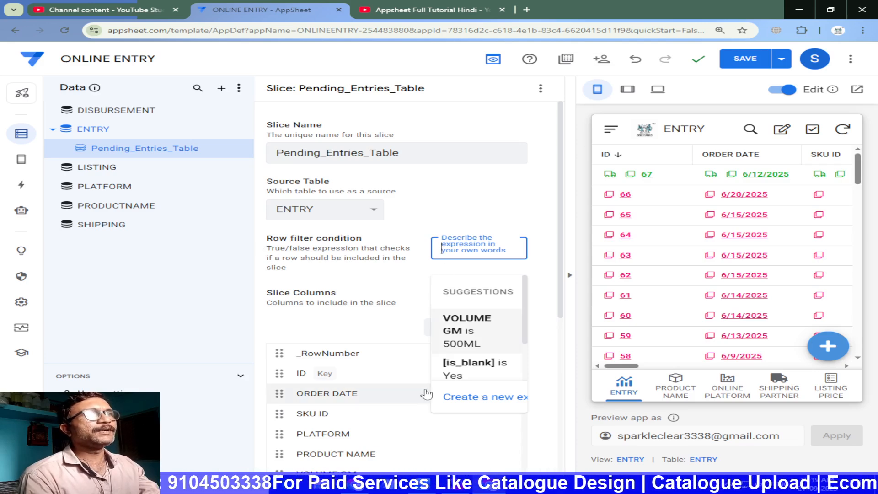
{"action": "left_click", "coordinate": [470, 373]}
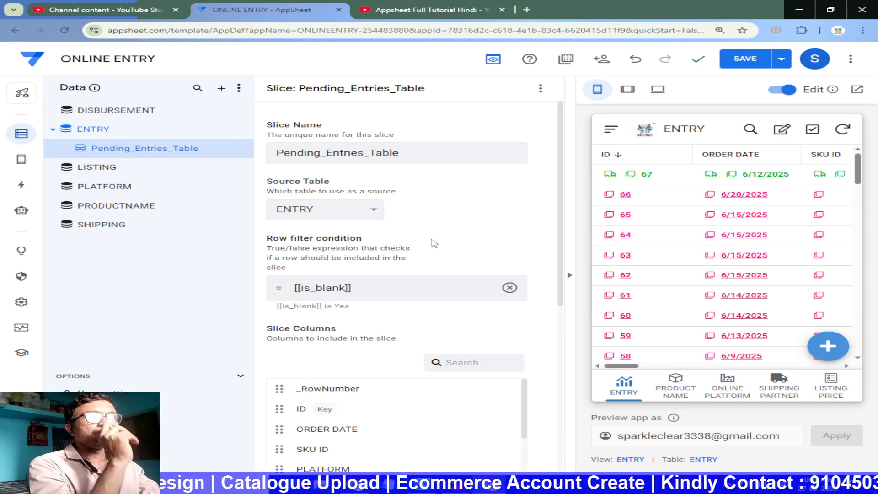
{"action": "left_click", "coordinate": [92, 128]}
{"action": "scroll", "coordinate": [408, 457], "scroll_direction": "down", "scroll_amount": 6}
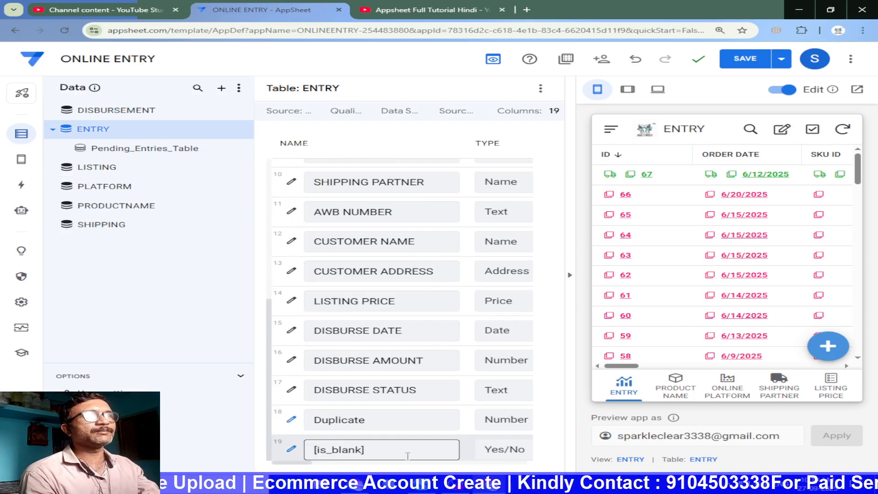
{"action": "left_click", "coordinate": [144, 148]}
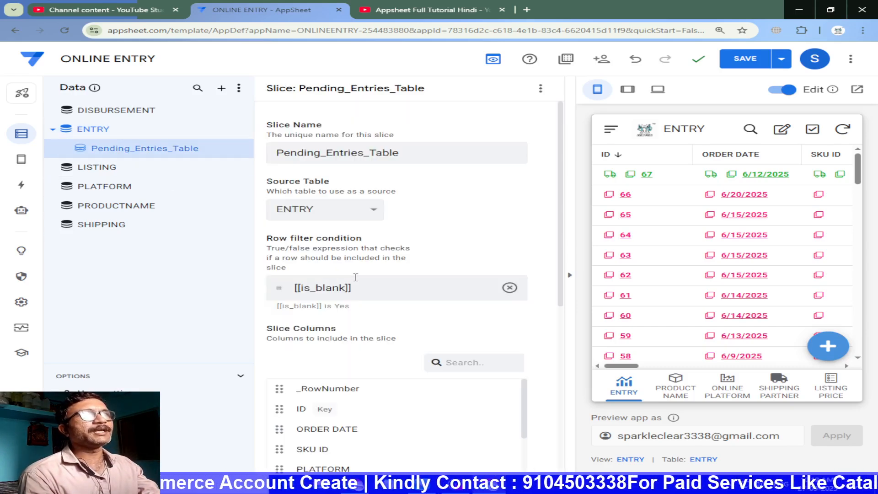
Remove the ORDER DATE and SKU ID columns from the Pending_Entries_Table slice
{"action": "scroll", "coordinate": [382, 298], "scroll_direction": "down", "scroll_amount": 3}
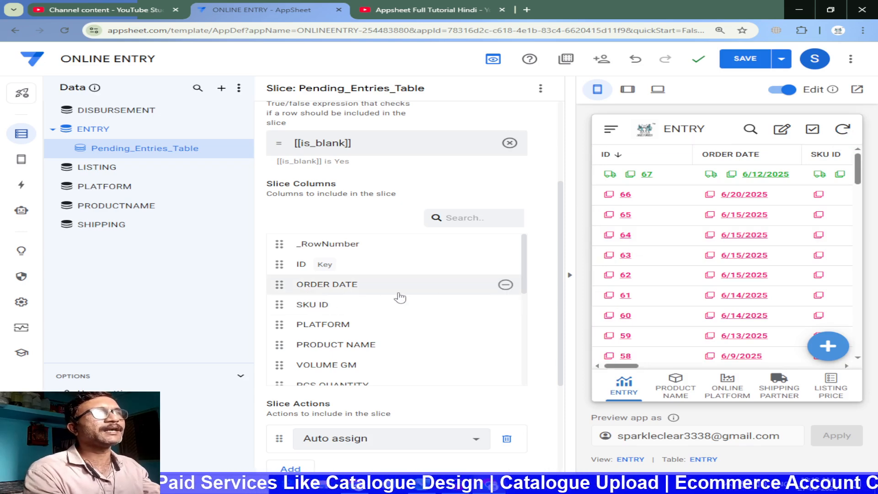
{"action": "left_click", "coordinate": [506, 284]}
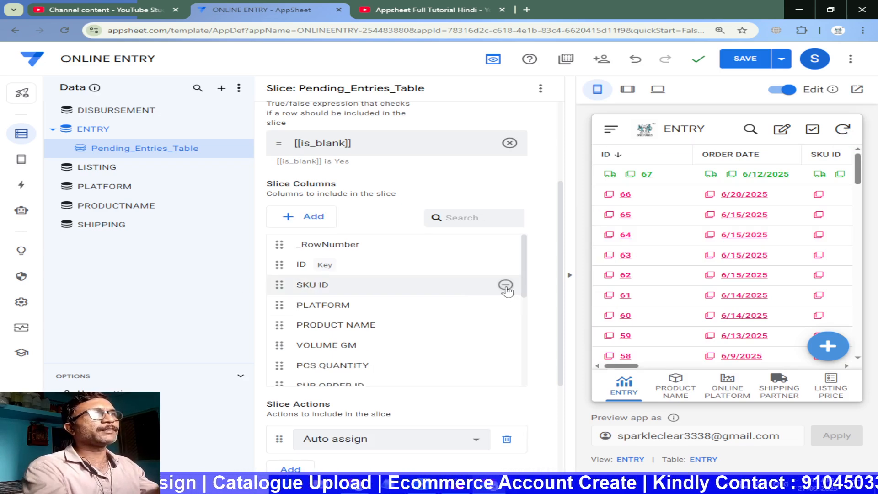
{"action": "key", "text": "ctrl+plus"}
{"action": "key", "text": "ctrl+plus"}
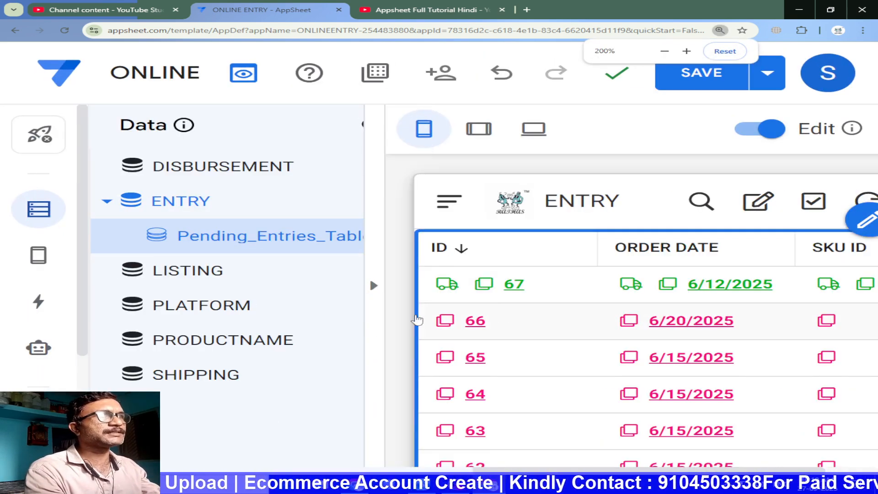
{"action": "scroll", "coordinate": [463, 344], "scroll_direction": "down", "scroll_amount": 1}
{"action": "scroll", "coordinate": [494, 336], "scroll_direction": "up", "scroll_amount": 3}
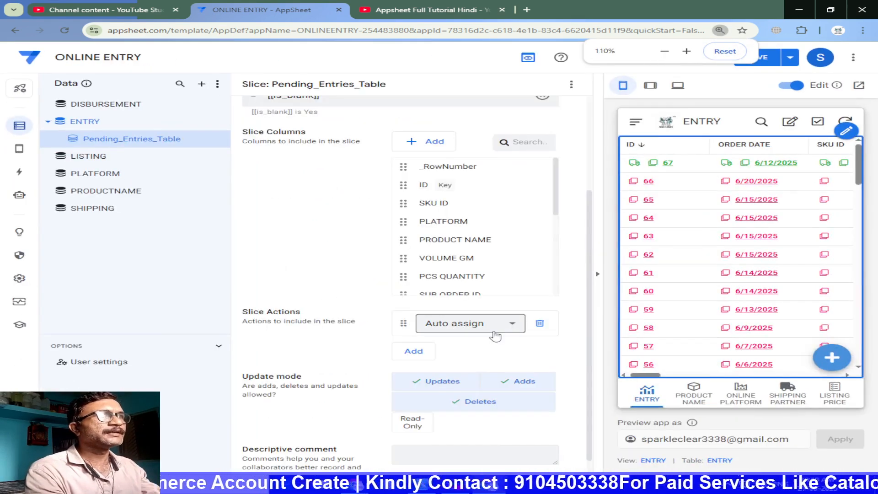
{"action": "scroll", "coordinate": [492, 336], "scroll_direction": "down", "scroll_amount": 2}
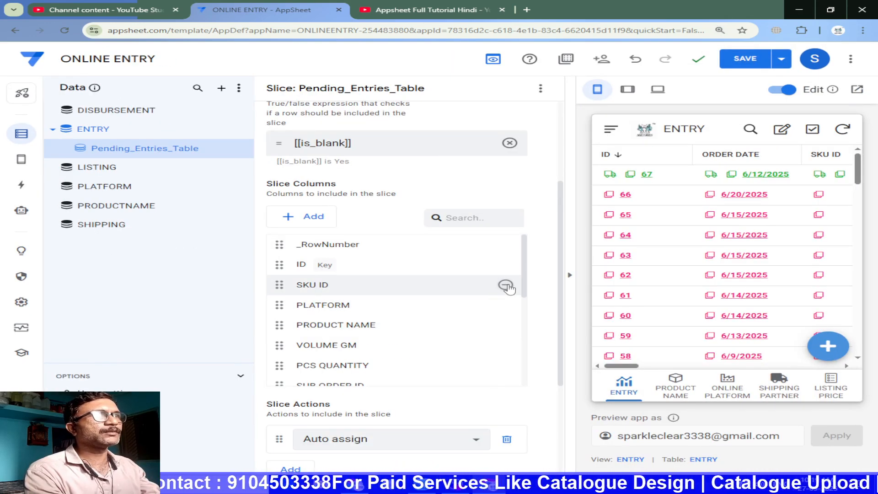
{"action": "left_click", "coordinate": [505, 285]}
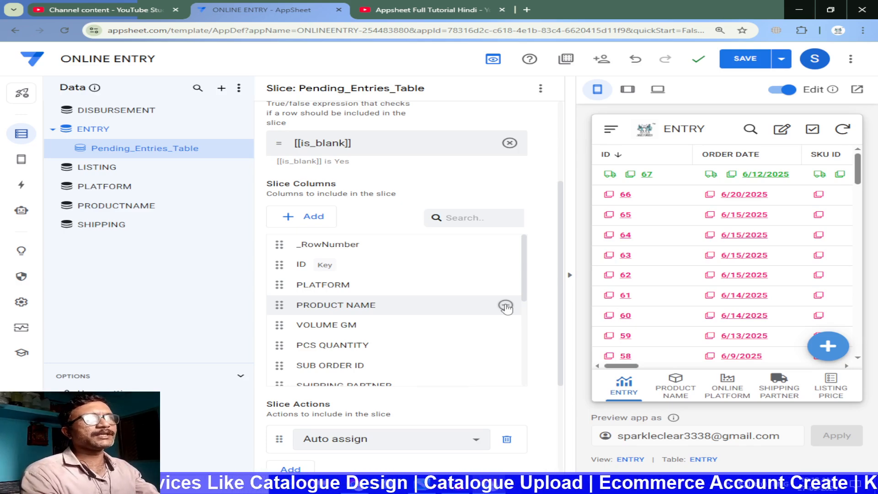
Remove PRODUCT NAME, VOLUME GM, PCS QUANTITY, SHIPPING PARTNER and AWB NUMBER from the slice columns
{"action": "left_click", "coordinate": [505, 306]}
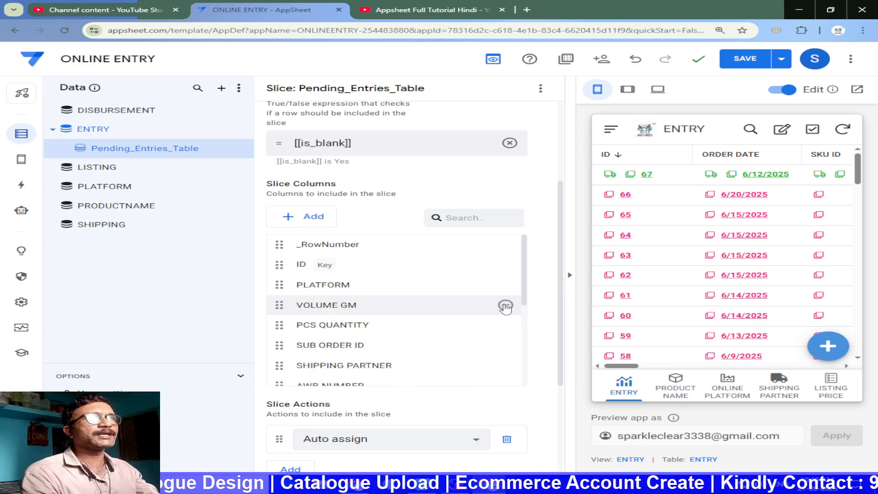
{"action": "left_click", "coordinate": [505, 305]}
{"action": "left_click", "coordinate": [505, 305]}
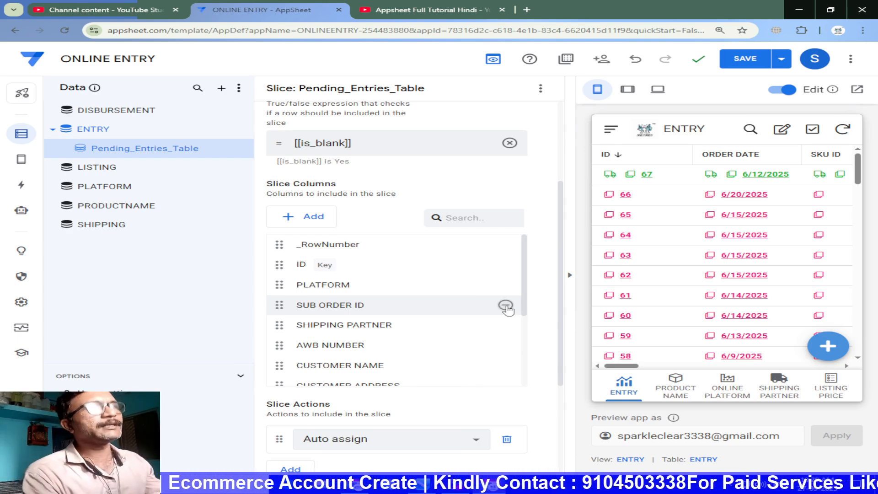
{"action": "left_click", "coordinate": [505, 326]}
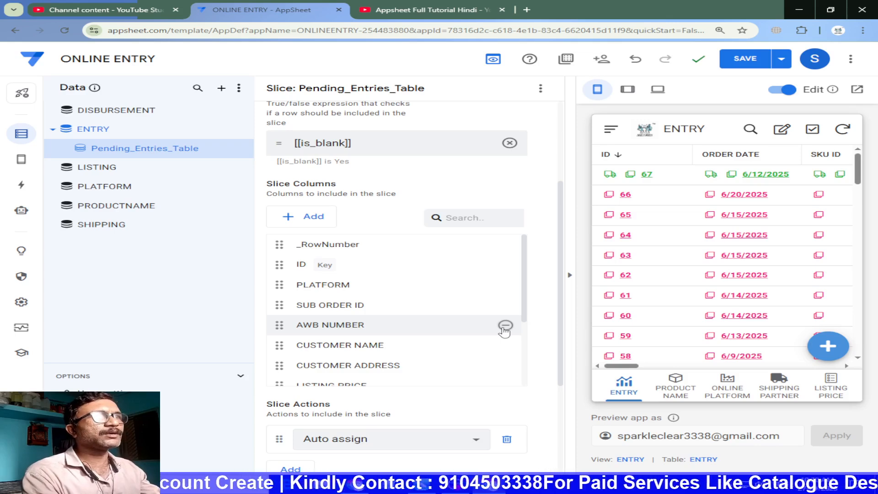
{"action": "left_click", "coordinate": [505, 326]}
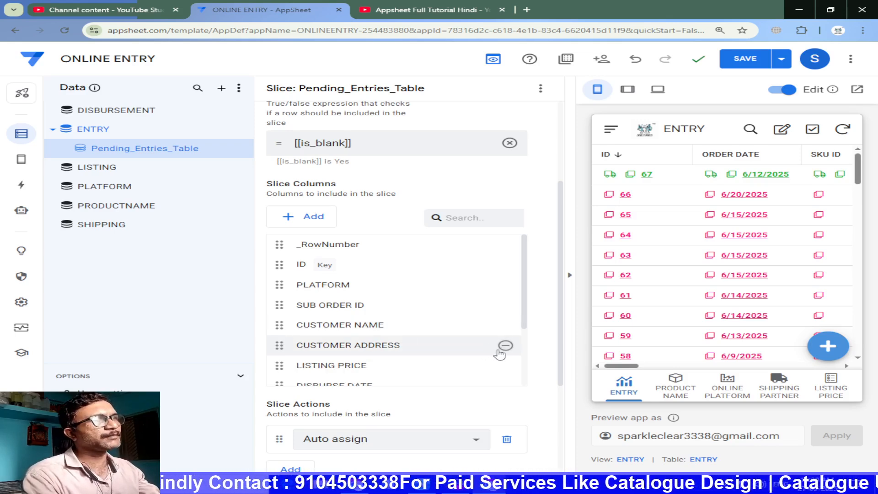
Remove CUSTOMER ADDRESS, LISTING PRICE, DISBURSE DATE, DISBURSE AMOUNT and DISBURSE STATUS from the slice columns, and move CUSTOMER NAME above PLATFORM
{"action": "left_click", "coordinate": [506, 346]}
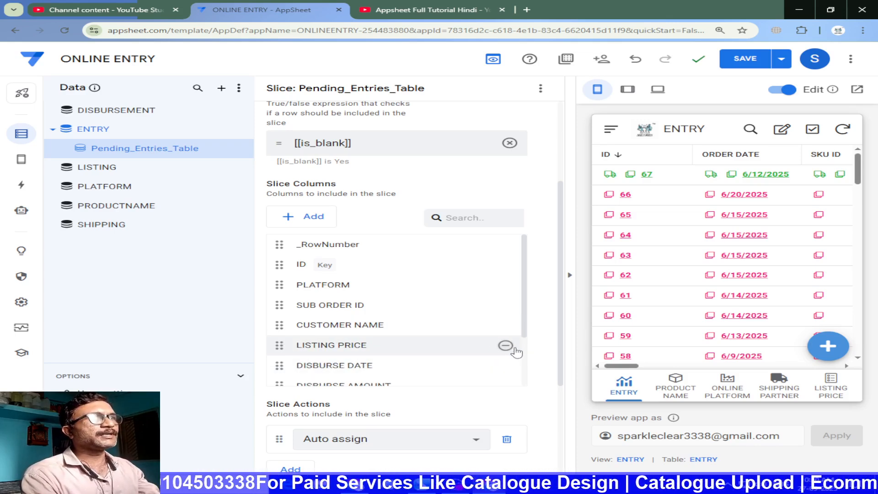
{"action": "left_click", "coordinate": [506, 346]}
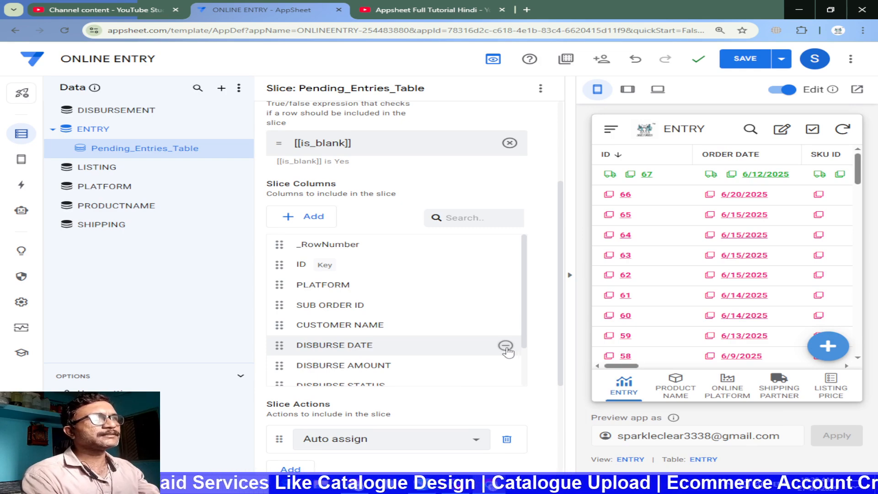
{"action": "left_click", "coordinate": [505, 346]}
{"action": "left_click", "coordinate": [506, 346]}
{"action": "left_click", "coordinate": [505, 346]}
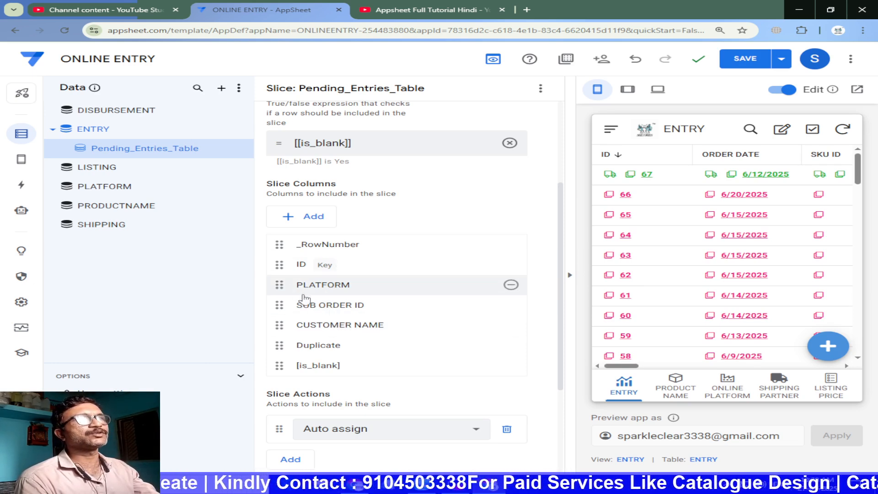
{"action": "left_click_drag", "start_coordinate": [324, 326], "coordinate": [321, 289]}
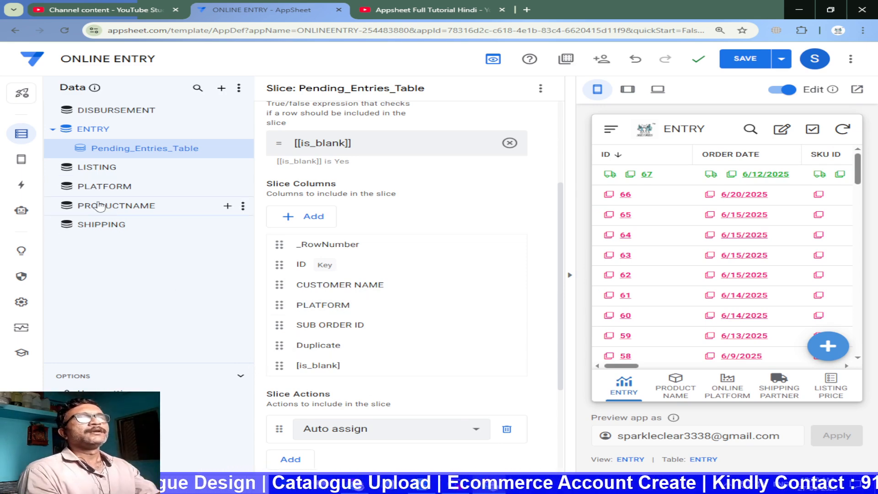
Create a new primary navigation view named Pending Amount that displays the Pending_Entries_Table slice
{"action": "mouse_move", "coordinate": [25, 160]}
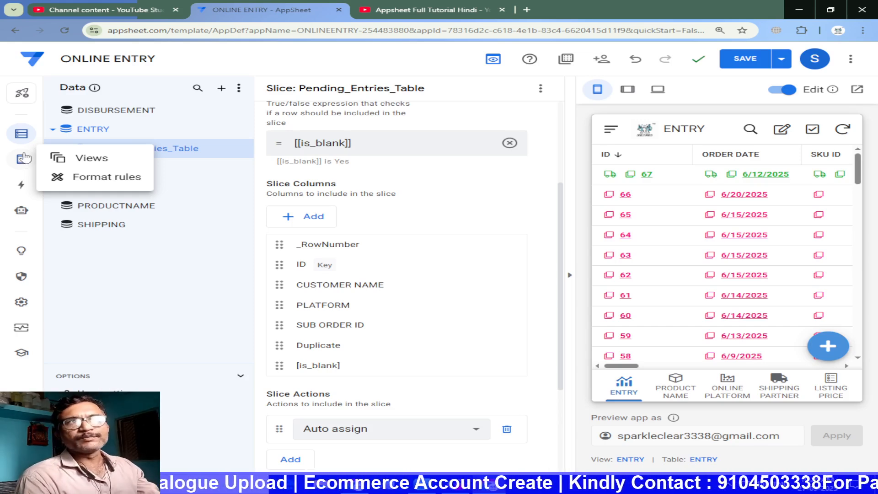
{"action": "left_click", "coordinate": [82, 159]}
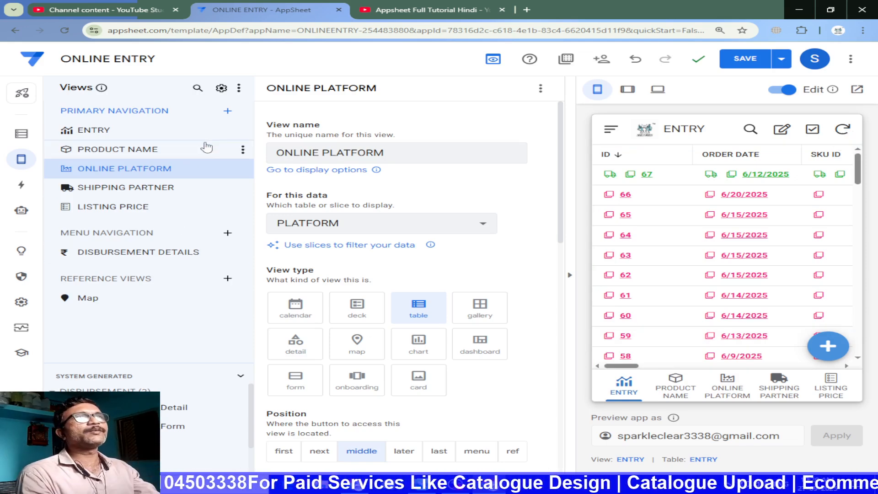
{"action": "left_click", "coordinate": [228, 111]}
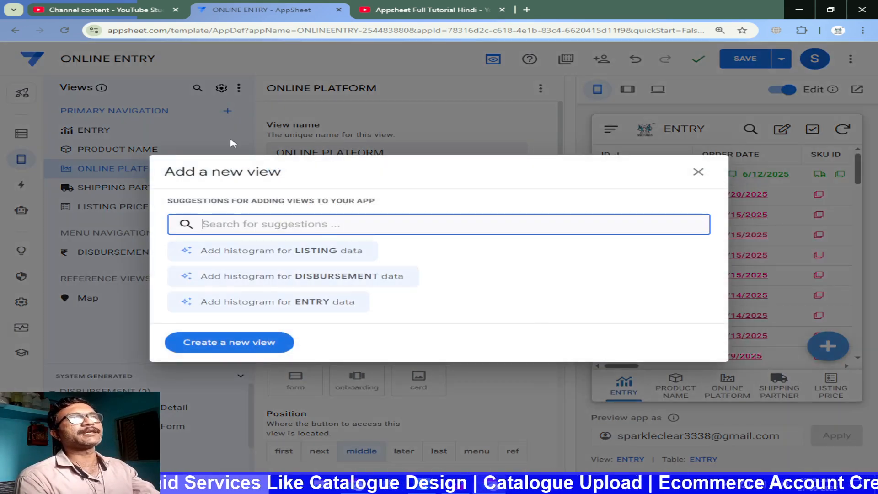
{"action": "left_click", "coordinate": [238, 352]}
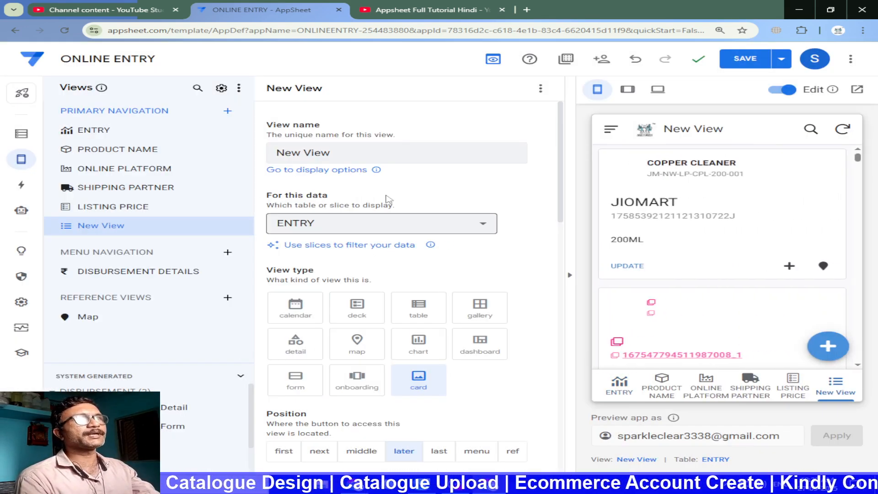
{"action": "left_click_drag", "start_coordinate": [366, 151], "coordinate": [264, 157]}
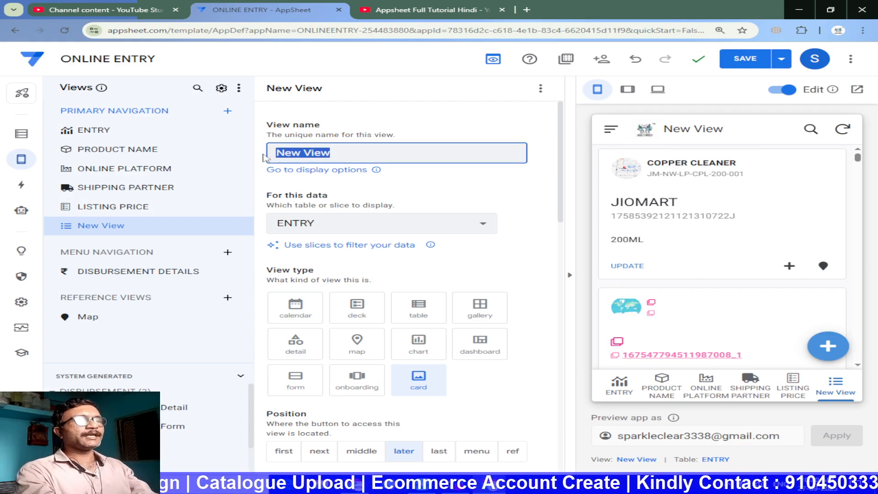
{"action": "type", "text": "Pending Amount"}
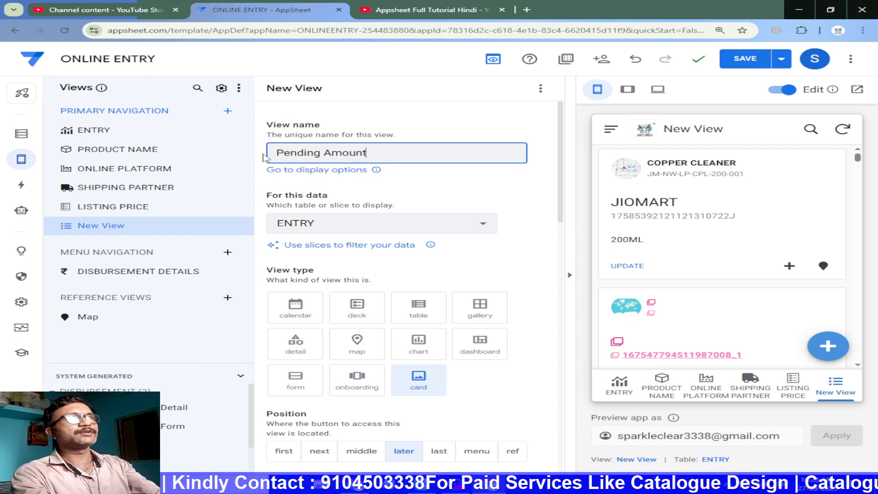
{"action": "key", "text": "Return"}
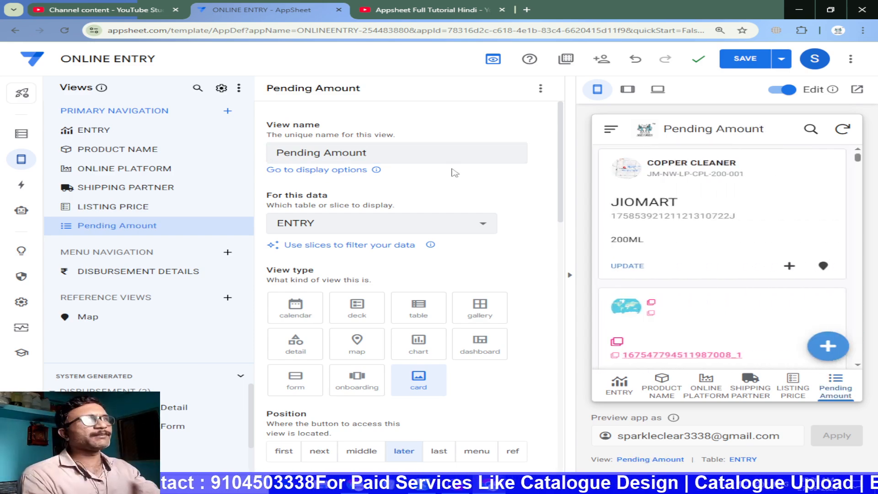
{"action": "left_click", "coordinate": [384, 219]}
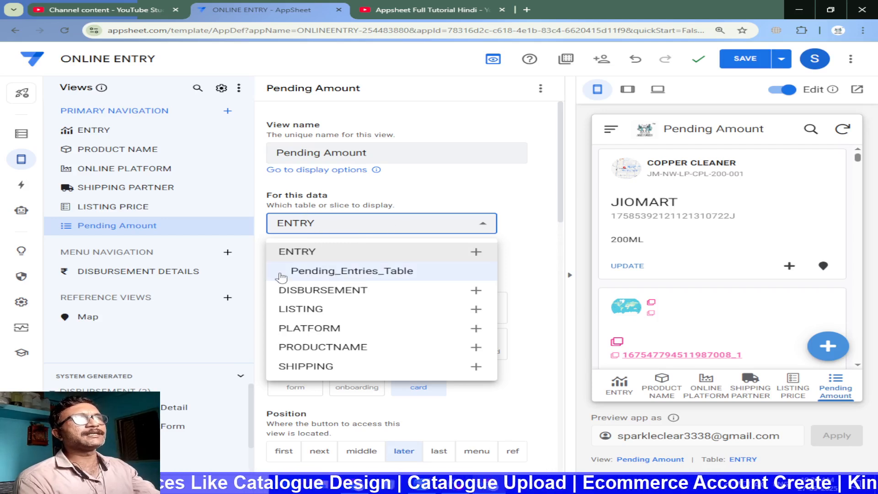
{"action": "left_click", "coordinate": [368, 272]}
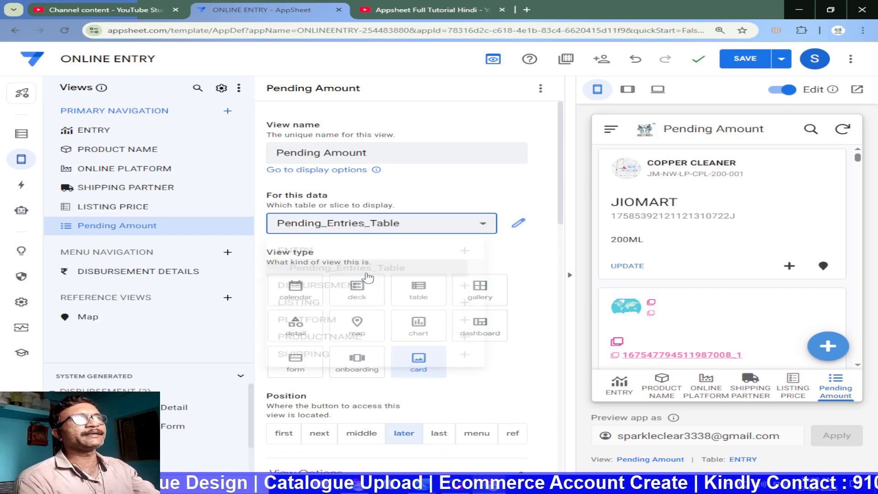
Change the Pending Amount view to the table type and set its navigation position to first
{"action": "left_click", "coordinate": [21, 133]}
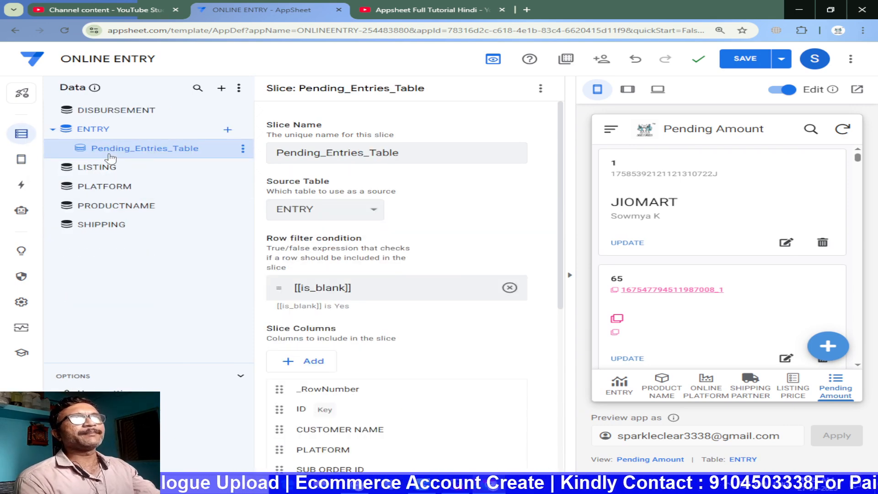
{"action": "mouse_move", "coordinate": [21, 159]}
{"action": "left_click", "coordinate": [79, 160]}
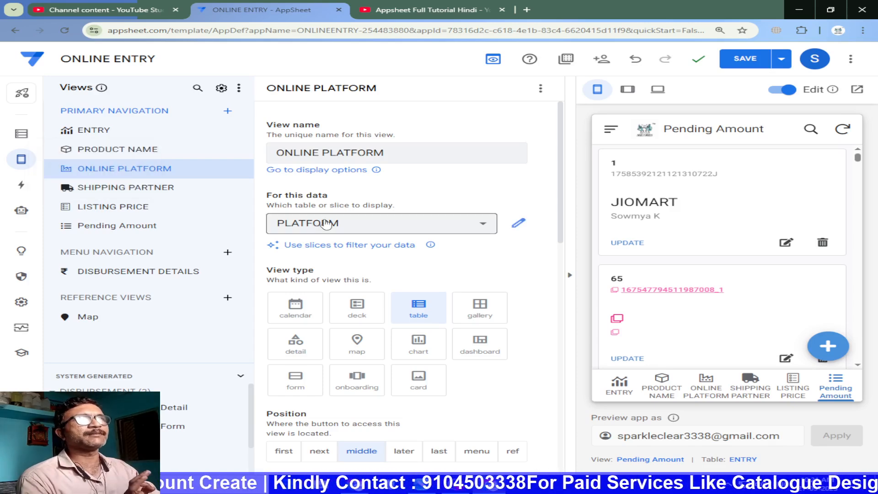
{"action": "left_click", "coordinate": [106, 225]}
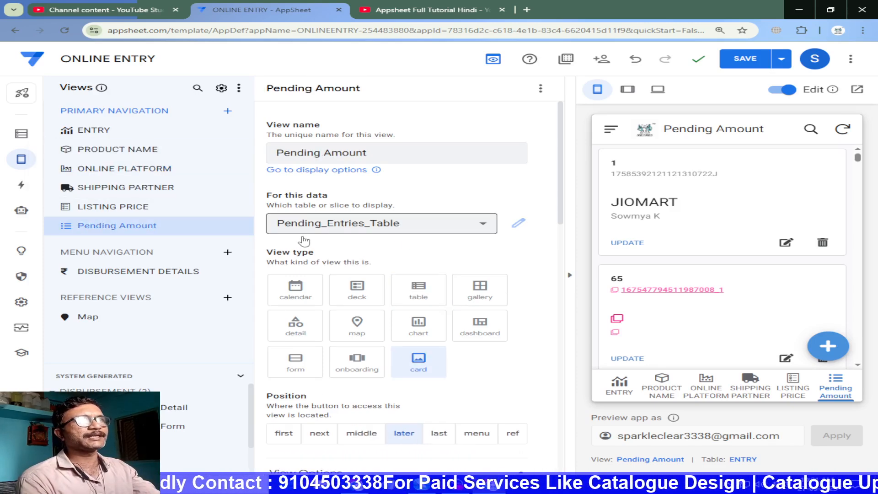
{"action": "left_click", "coordinate": [421, 294]}
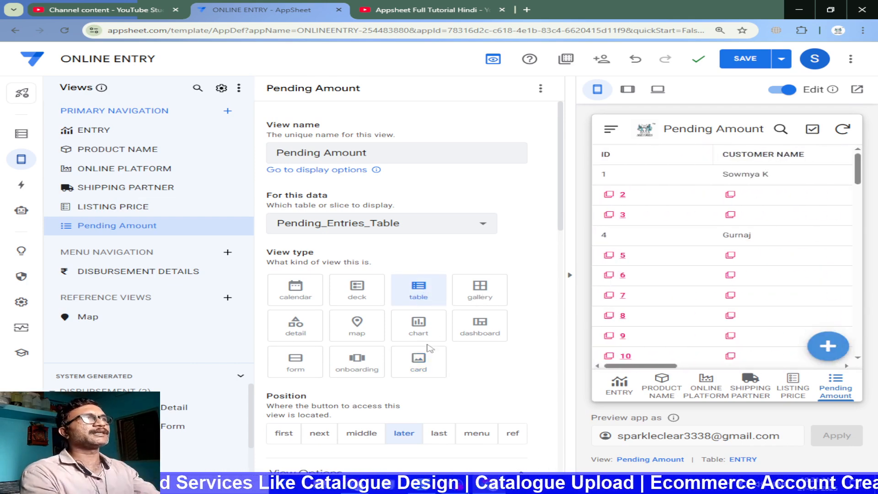
{"action": "scroll", "coordinate": [457, 325], "scroll_direction": "down", "scroll_amount": 2}
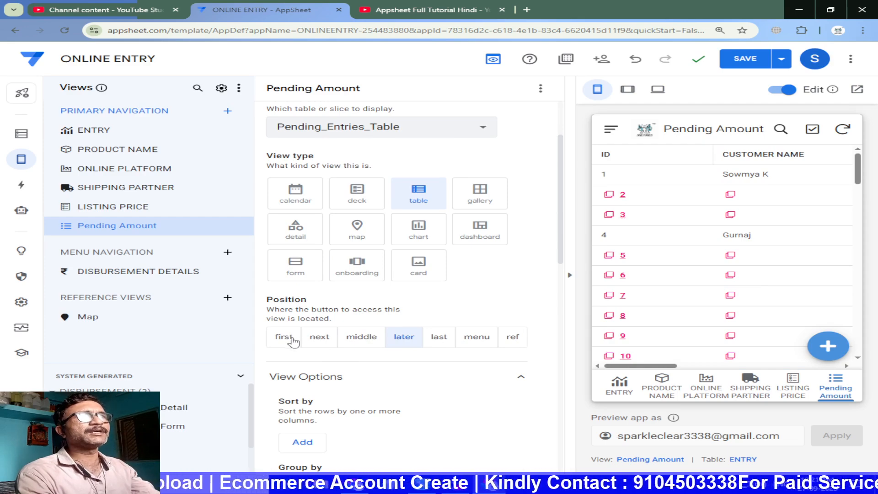
{"action": "left_click", "coordinate": [319, 339]}
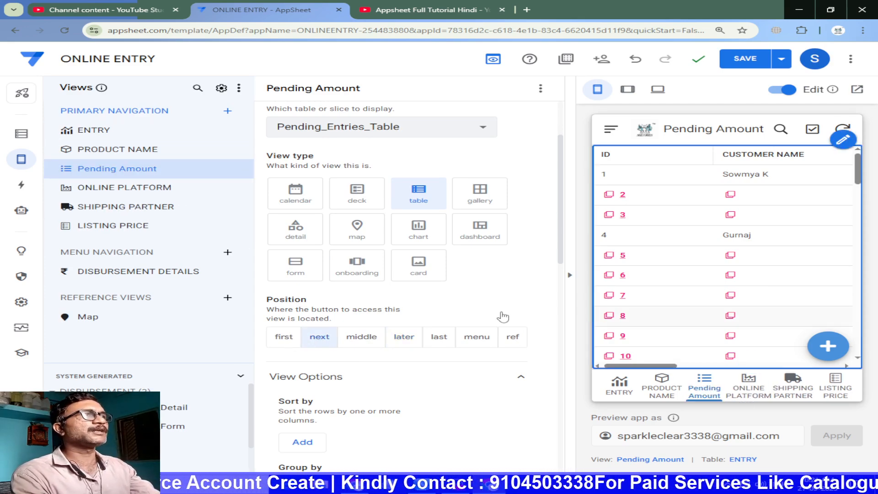
{"action": "left_click", "coordinate": [285, 340]}
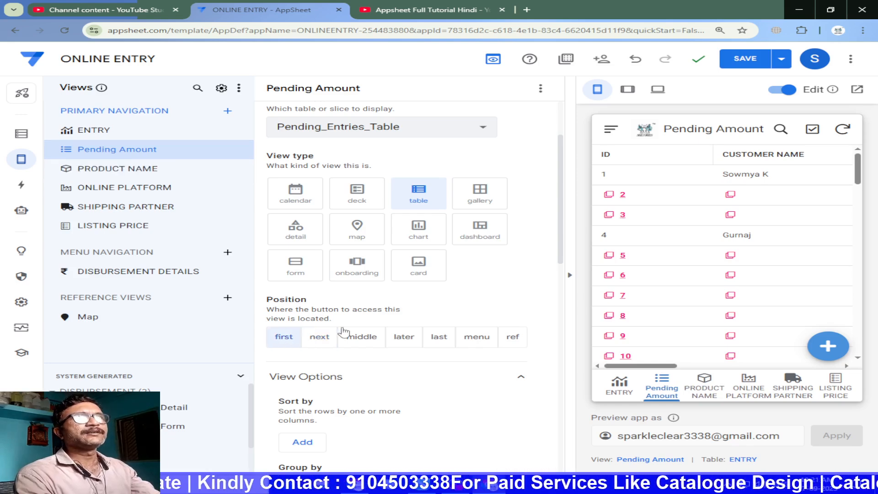
Sort the rows of the Pending Amount view by ID in ascending order
{"action": "scroll", "coordinate": [397, 425], "scroll_direction": "down", "scroll_amount": 1}
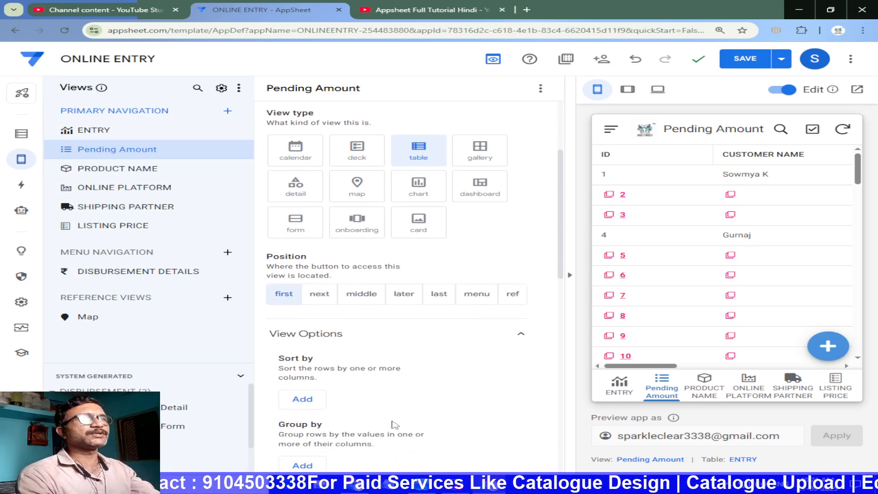
{"action": "scroll", "coordinate": [396, 425], "scroll_direction": "down", "scroll_amount": 5}
{"action": "left_click", "coordinate": [302, 199]}
{"action": "left_click", "coordinate": [306, 208]}
{"action": "left_click", "coordinate": [358, 253]}
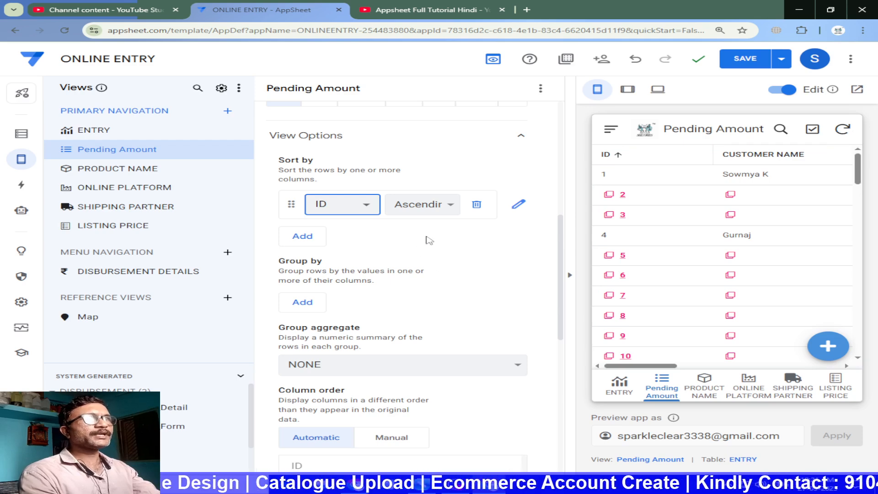
Enable QuickEdit (beta) for the Pending Amount view
{"action": "scroll", "coordinate": [401, 318], "scroll_direction": "down", "scroll_amount": 9}
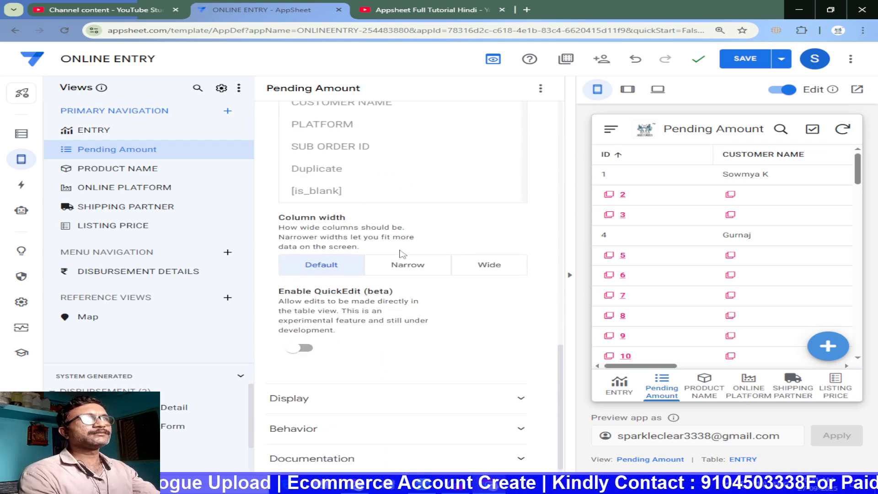
{"action": "scroll", "coordinate": [365, 254], "scroll_direction": "up", "scroll_amount": 1}
{"action": "left_click", "coordinate": [301, 394]}
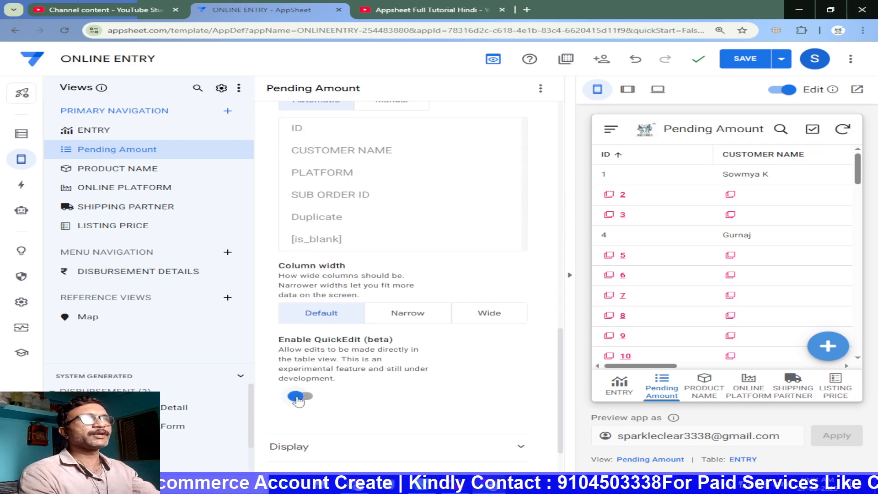
Search the view's display icons for "curre" and assign the light rupee icon to Pending Amount
{"action": "scroll", "coordinate": [452, 343], "scroll_direction": "down", "scroll_amount": 1}
{"action": "left_click", "coordinate": [377, 386]}
{"action": "scroll", "coordinate": [461, 336], "scroll_direction": "down", "scroll_amount": 5}
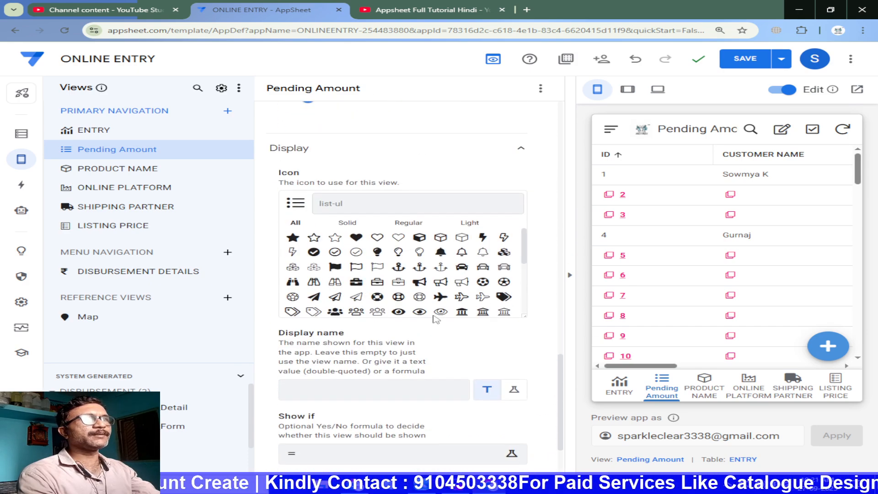
{"action": "scroll", "coordinate": [446, 279], "scroll_direction": "down", "scroll_amount": 5}
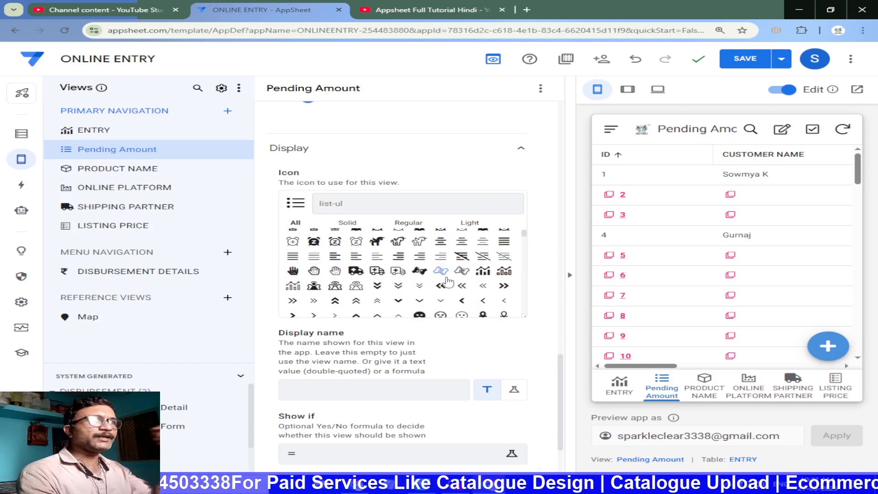
{"action": "scroll", "coordinate": [402, 300], "scroll_direction": "down", "scroll_amount": 5}
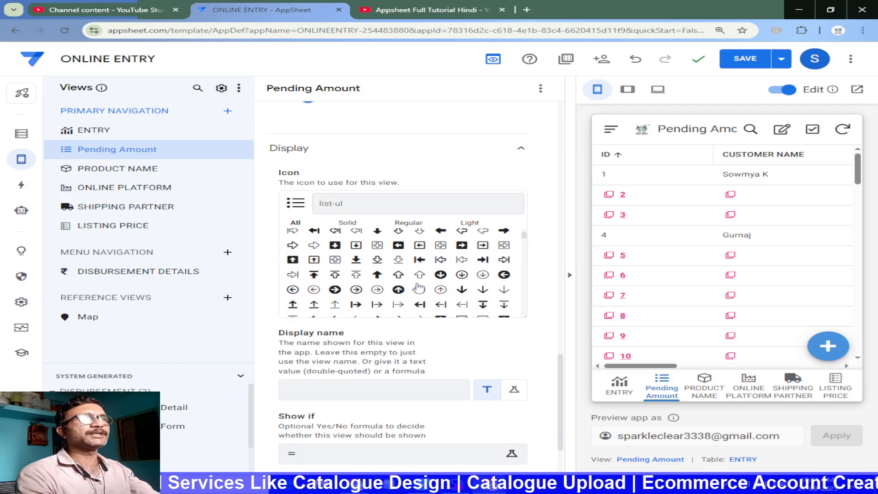
{"action": "type", "text": "rre"}
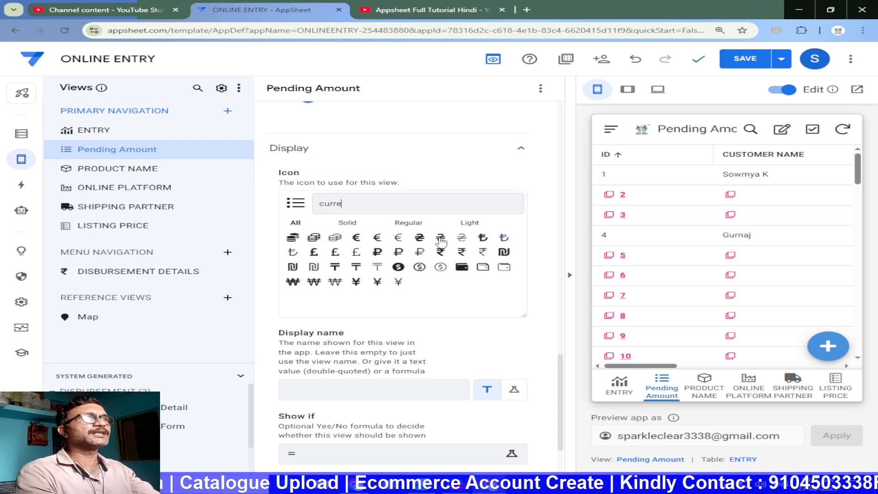
{"action": "left_click", "coordinate": [483, 252]}
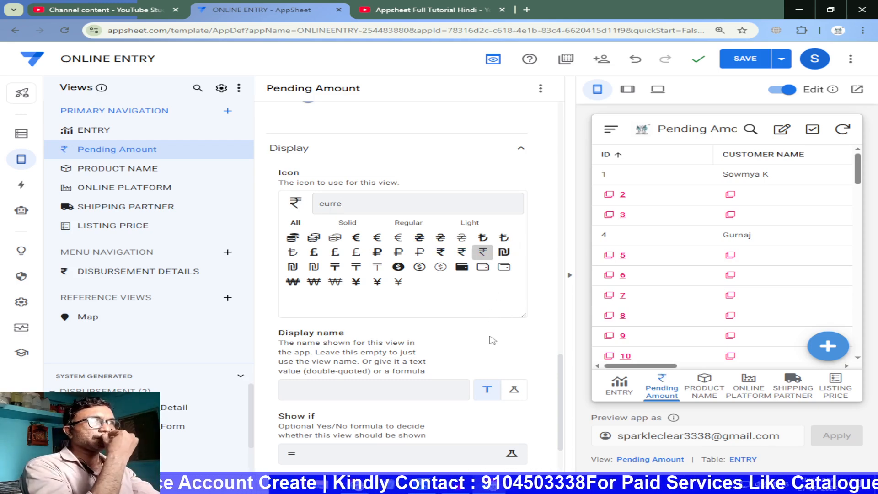
Compare the Pending Amount view and Pending_Entries_Table slice settings with the matching slice in the RATHAS FINAL ENTRY app
{"action": "scroll", "coordinate": [396, 307], "scroll_direction": "up", "scroll_amount": 10}
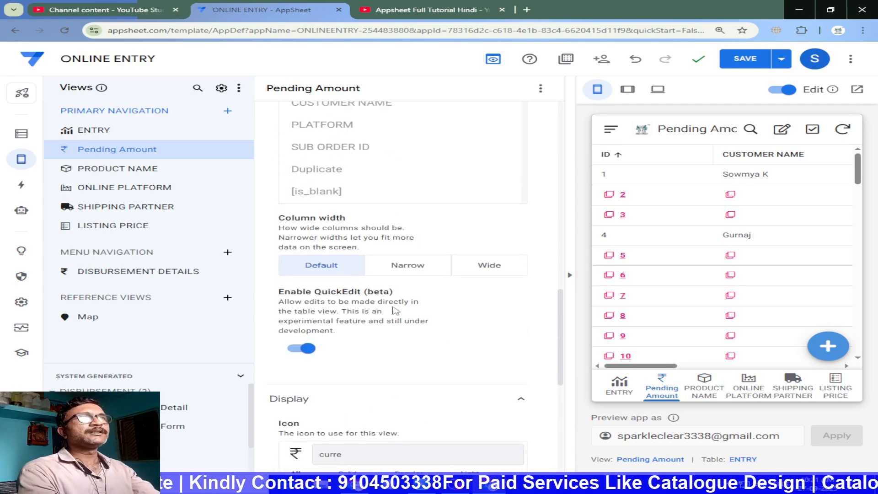
{"action": "scroll", "coordinate": [397, 310], "scroll_direction": "up", "scroll_amount": 5}
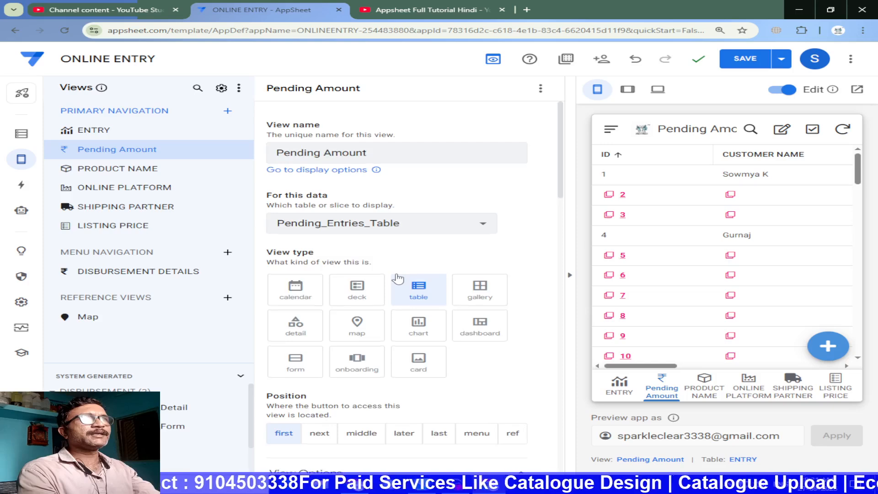
{"action": "scroll", "coordinate": [398, 280], "scroll_direction": "down", "scroll_amount": 5}
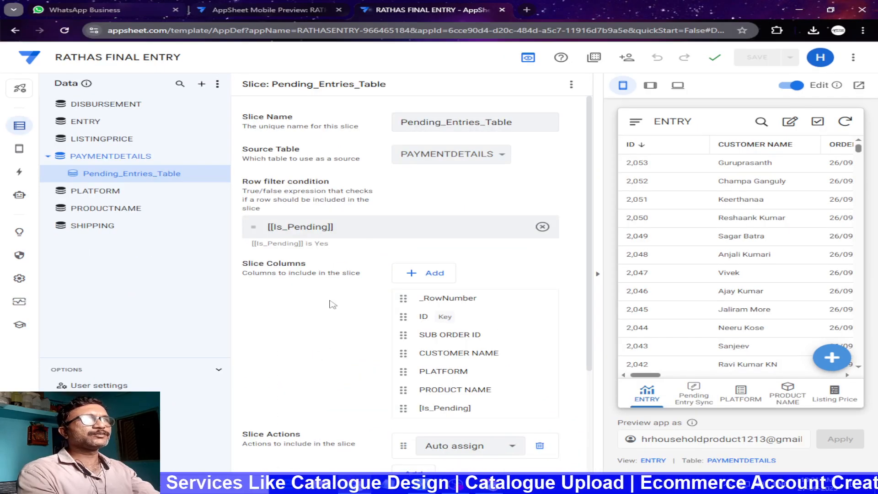
{"action": "scroll", "coordinate": [333, 304], "scroll_direction": "down", "scroll_amount": 3}
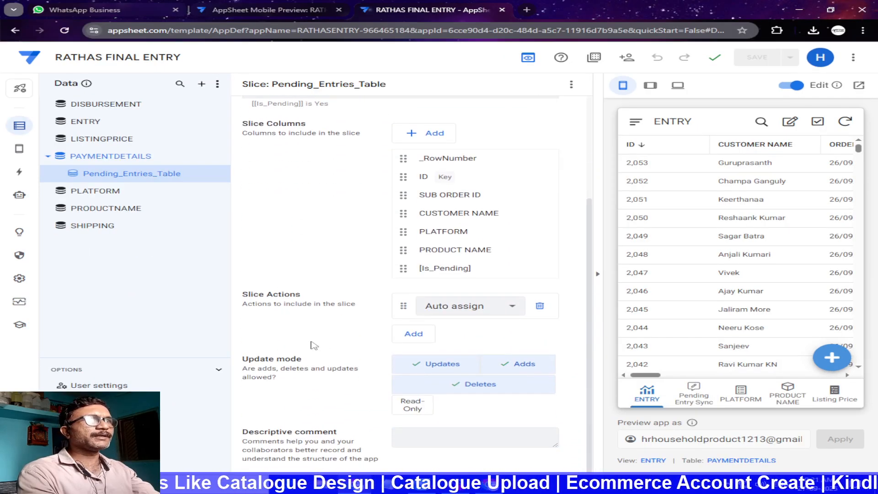
{"action": "scroll", "coordinate": [341, 337], "scroll_direction": "up", "scroll_amount": 1}
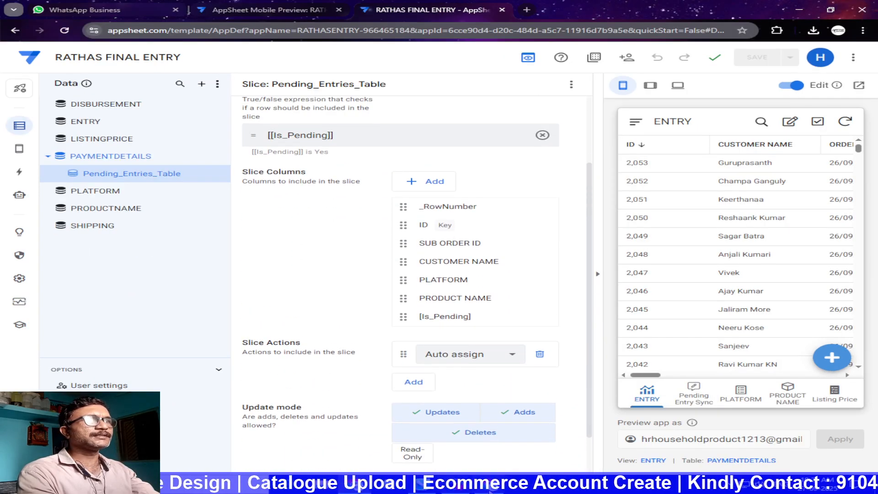
{"action": "left_click", "coordinate": [488, 488]}
{"action": "scroll", "coordinate": [336, 250], "scroll_direction": "up", "scroll_amount": 5}
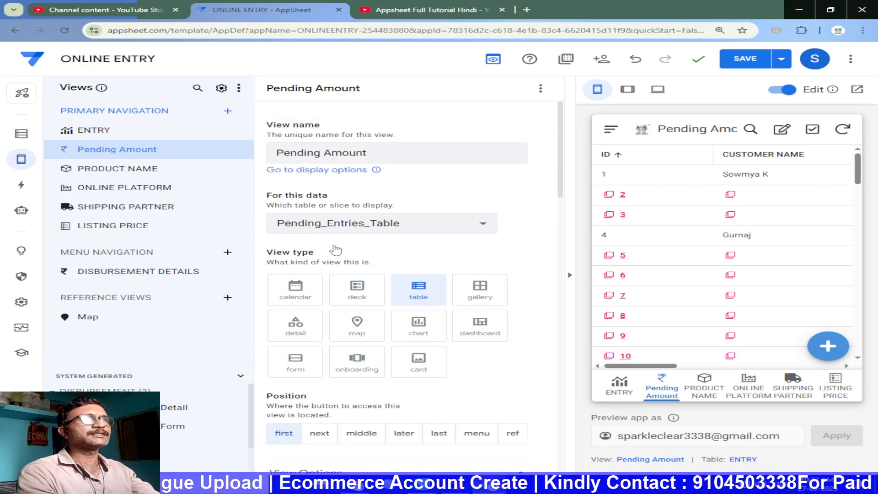
{"action": "left_click", "coordinate": [21, 133]}
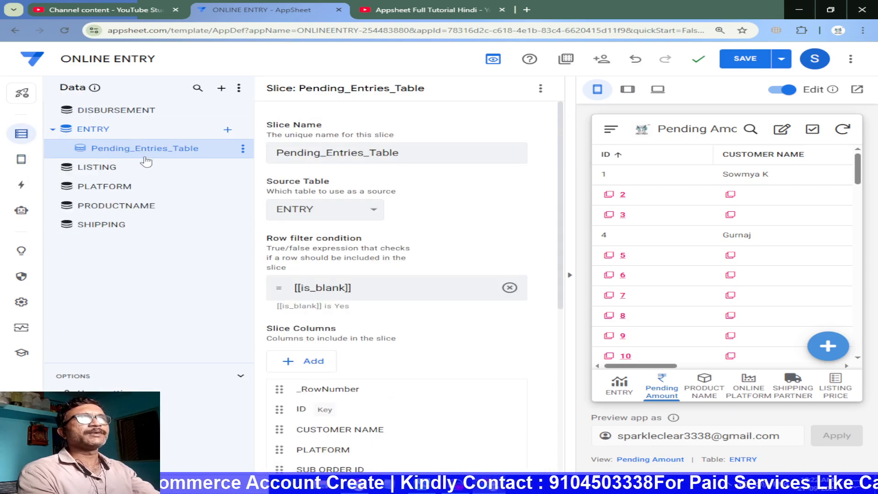
{"action": "scroll", "coordinate": [315, 268], "scroll_direction": "down", "scroll_amount": 2}
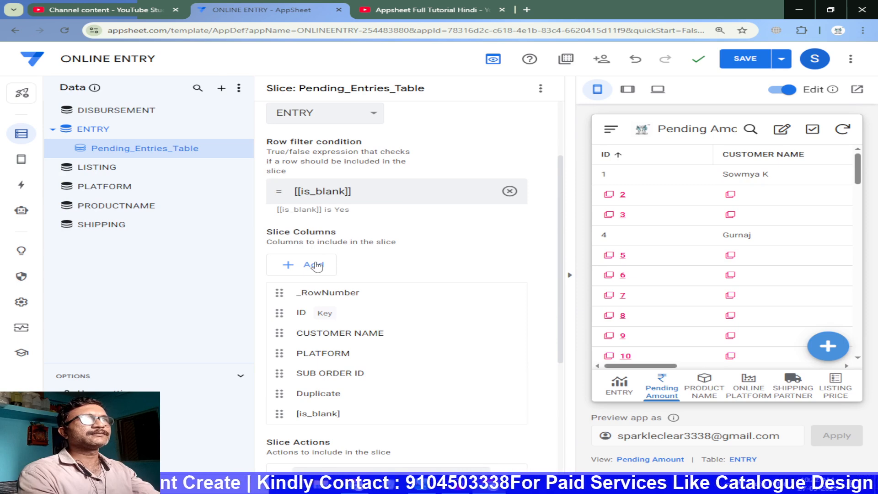
{"action": "scroll", "coordinate": [359, 314], "scroll_direction": "down", "scroll_amount": 4}
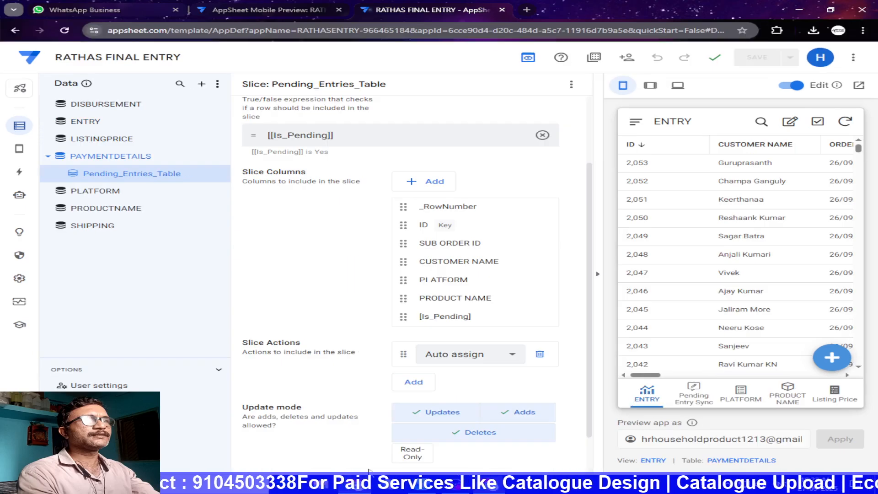
In the RATHAS FINAL ENTRY app, examine the app formula of the [Is_Pending] virtual column in the PAYMENTDETAILS table
{"action": "scroll", "coordinate": [398, 261], "scroll_direction": "up", "scroll_amount": 2}
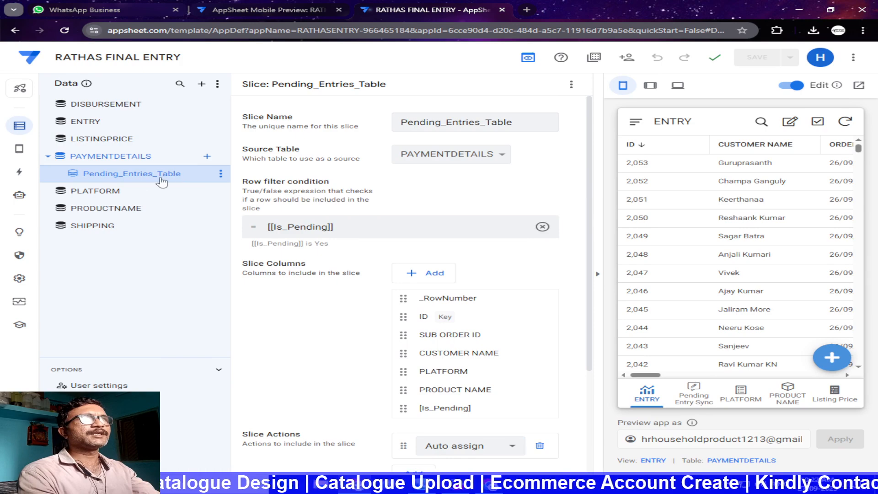
{"action": "left_click", "coordinate": [108, 158]}
{"action": "scroll", "coordinate": [280, 411], "scroll_direction": "down", "scroll_amount": 5}
{"action": "left_click", "coordinate": [265, 452]}
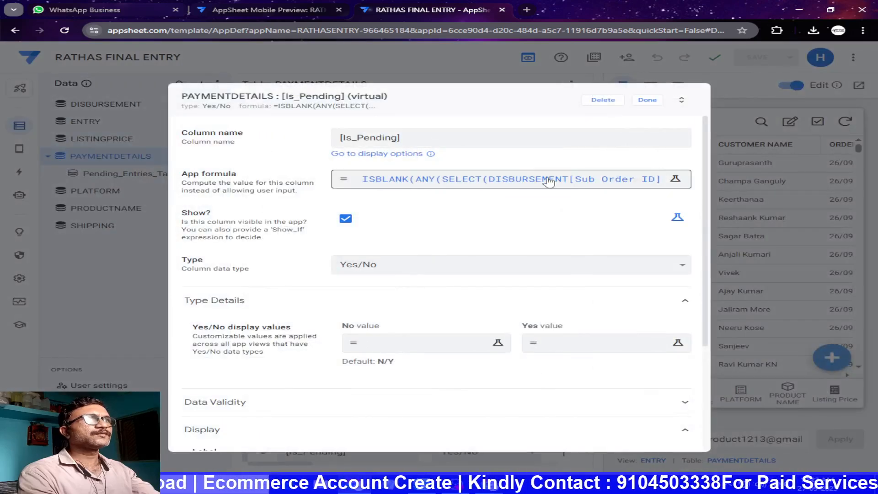
{"action": "left_click", "coordinate": [551, 182]}
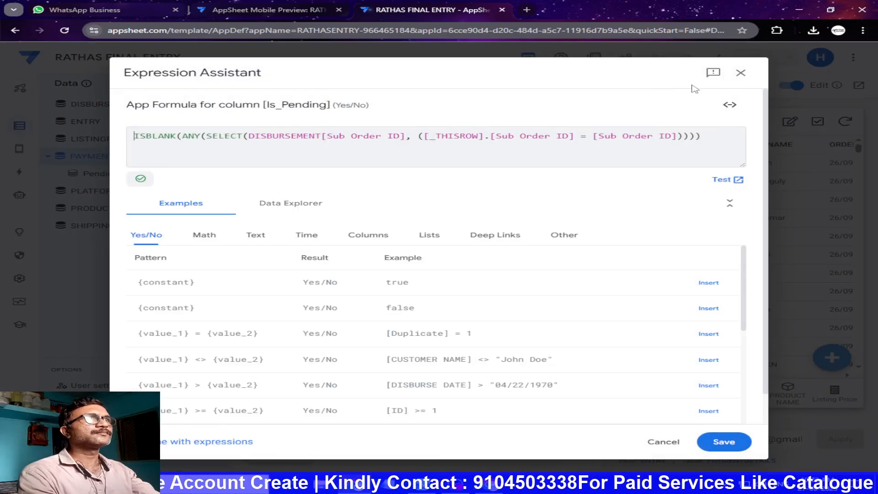
{"action": "left_click", "coordinate": [741, 73]}
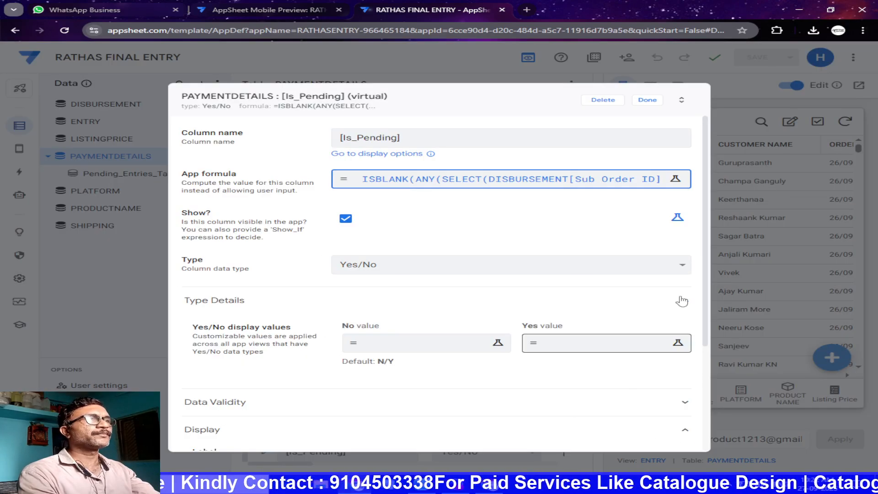
{"action": "left_click", "coordinate": [647, 100]}
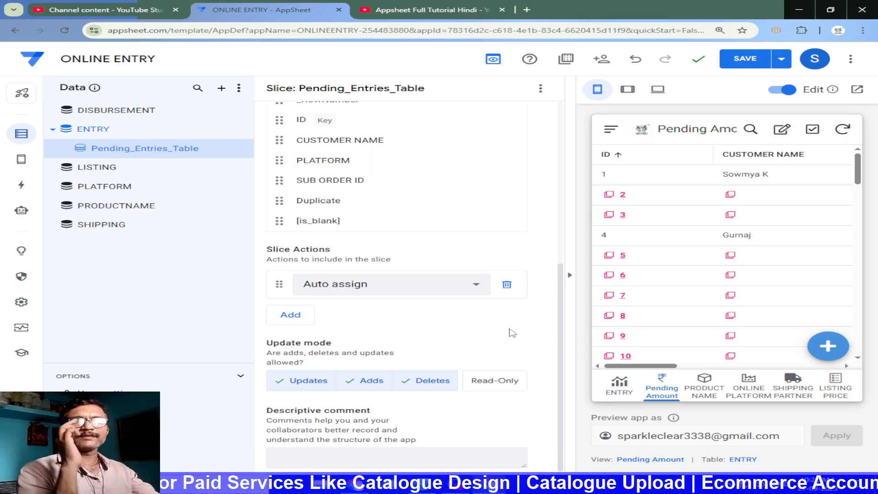
Show the Pending Amount view in the ONLINE ENTRY app preview and save the app
{"action": "left_click", "coordinate": [622, 391]}
{"action": "left_click", "coordinate": [659, 388]}
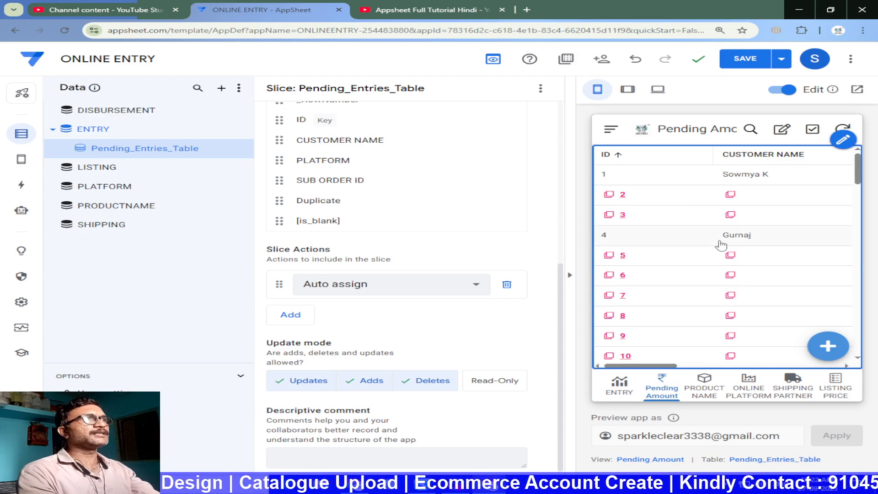
{"action": "left_click", "coordinate": [740, 59]}
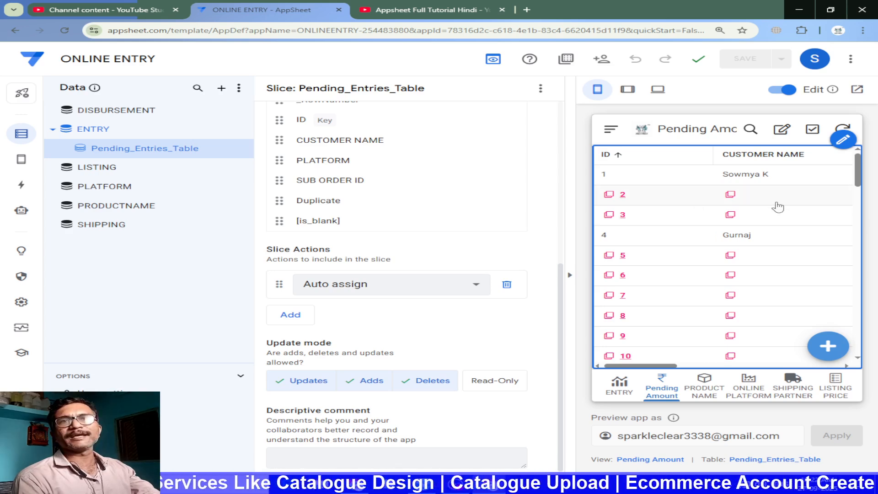
Close the RATHAS FINAL ENTRY editor and look through the Pending Entry Sync view in that app's mobile preview
{"action": "scroll", "coordinate": [666, 316], "scroll_direction": "down", "scroll_amount": 4}
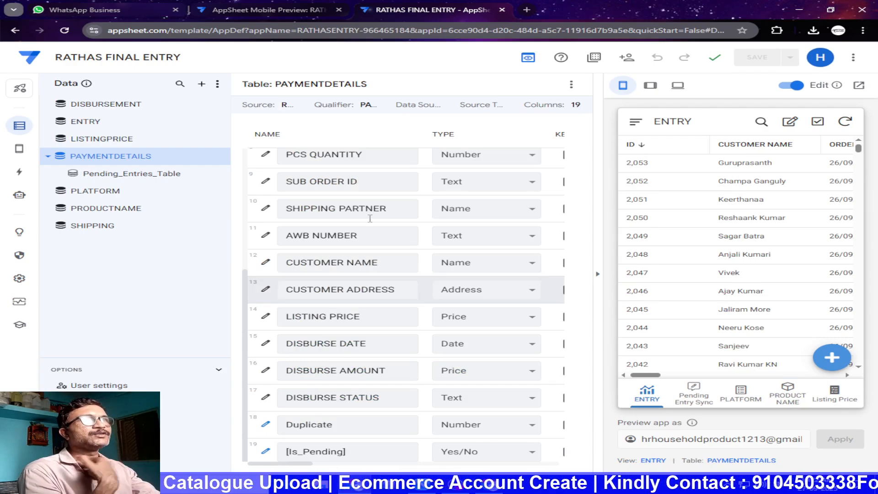
{"action": "left_click", "coordinate": [503, 9]}
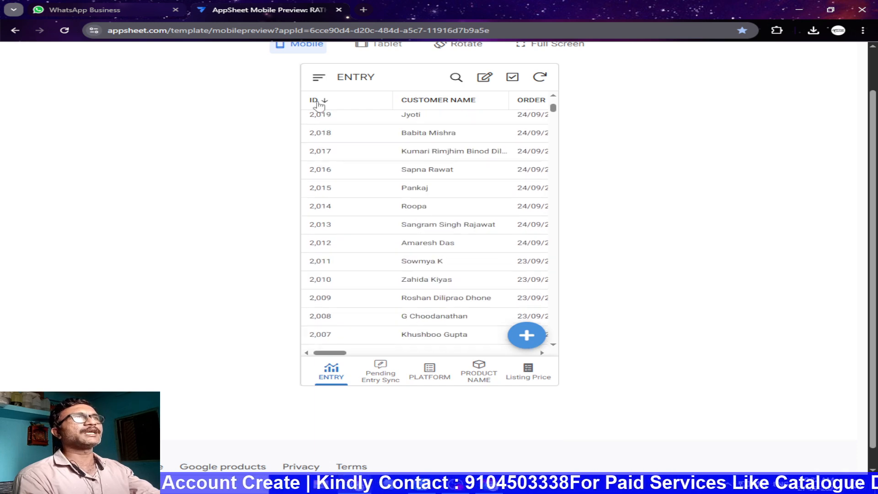
{"action": "left_click", "coordinate": [319, 79]}
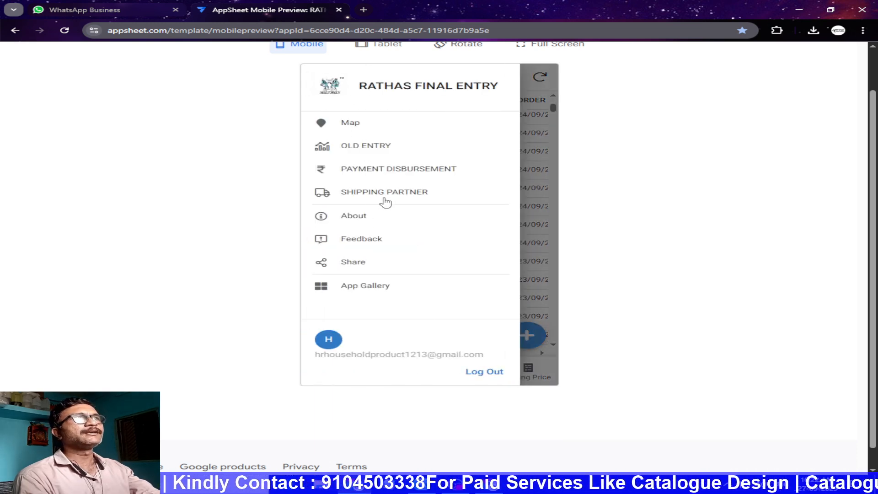
{"action": "left_click", "coordinate": [542, 218]}
{"action": "left_click", "coordinate": [380, 381]}
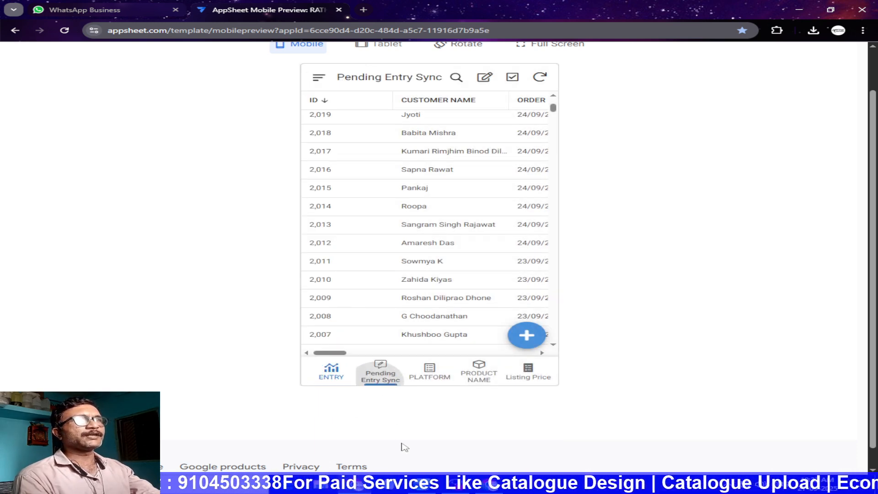
{"action": "scroll", "coordinate": [343, 229], "scroll_direction": "up", "scroll_amount": 1}
{"action": "scroll", "coordinate": [379, 206], "scroll_direction": "down", "scroll_amount": 1}
{"action": "scroll", "coordinate": [384, 236], "scroll_direction": "down", "scroll_amount": 15}
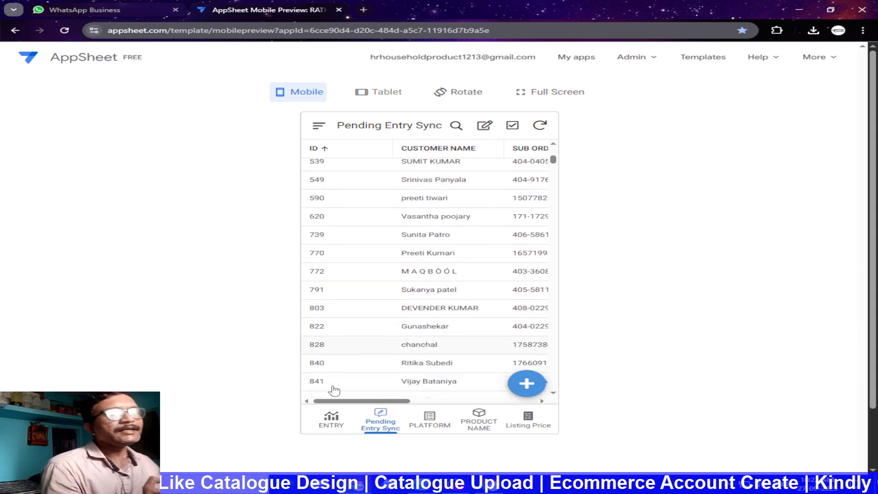
{"action": "scroll", "coordinate": [322, 247], "scroll_direction": "up", "scroll_amount": 15}
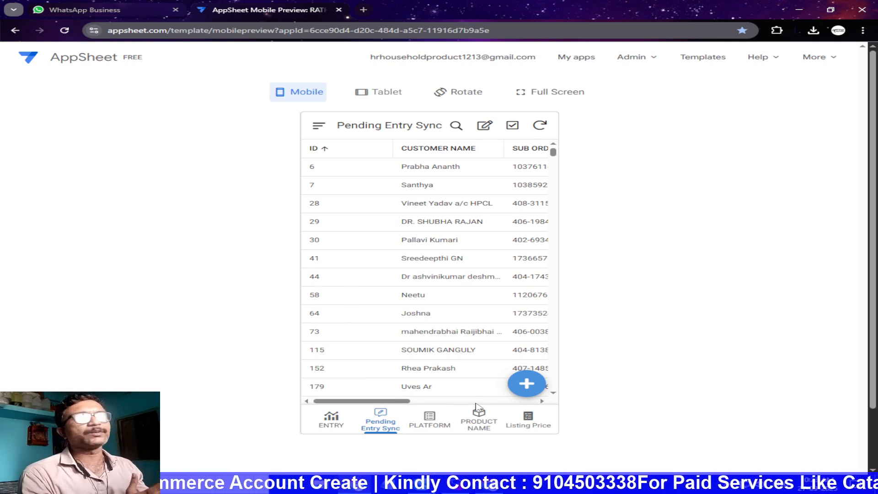
Examine the older records and their truck-icon formatting in the ENTRY view of the mobile preview
{"action": "left_click", "coordinate": [344, 422]}
{"action": "scroll", "coordinate": [482, 273], "scroll_direction": "down", "scroll_amount": 15}
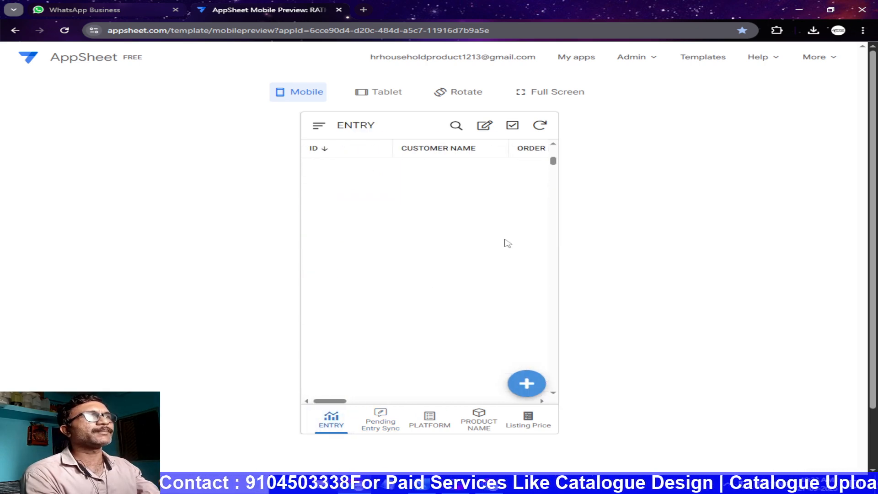
{"action": "left_click_drag", "start_coordinate": [553, 164], "coordinate": [553, 348]}
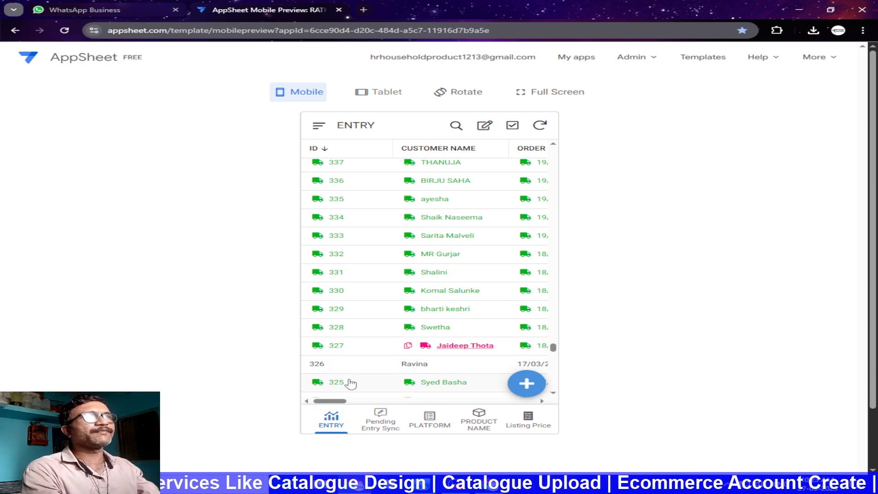
{"action": "key", "text": "ctrl+plus"}
{"action": "key", "text": "ctrl+plus"}
{"action": "key", "text": "ctrl+plus"}
{"action": "scroll", "coordinate": [349, 383], "scroll_direction": "down", "scroll_amount": 6}
{"action": "scroll", "coordinate": [717, 319], "scroll_direction": "down", "scroll_amount": 5}
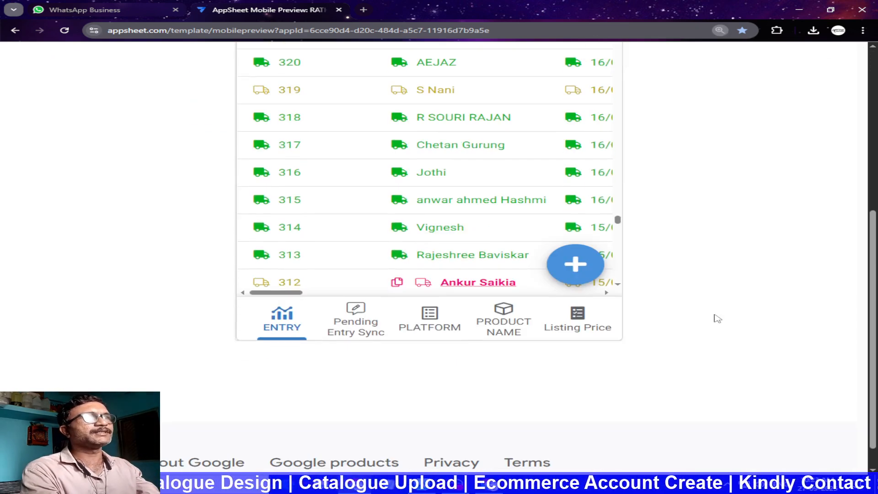
{"action": "scroll", "coordinate": [201, 235], "scroll_direction": "up", "scroll_amount": 3}
{"action": "scroll", "coordinate": [202, 236], "scroll_direction": "down", "scroll_amount": 1}
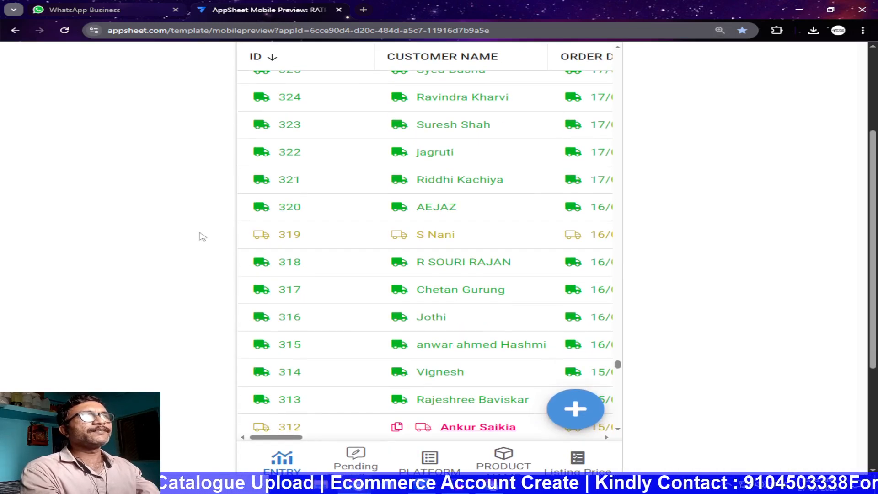
Reopen the Pending Entry Sync view and review its records for comparison with the ENTRY view
{"action": "key", "text": "ctrl+minus"}
{"action": "key", "text": "ctrl+minus"}
{"action": "left_click", "coordinate": [374, 350]}
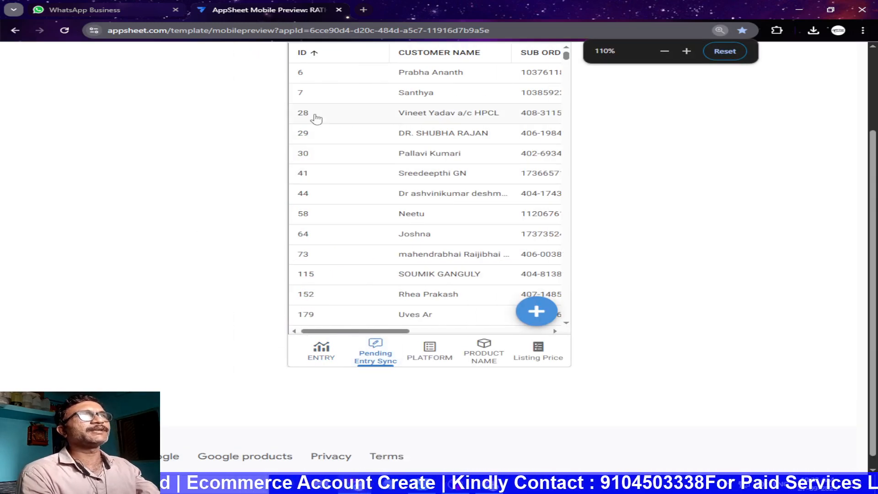
{"action": "scroll", "coordinate": [320, 183], "scroll_direction": "up", "scroll_amount": 3}
{"action": "scroll", "coordinate": [323, 316], "scroll_direction": "down", "scroll_amount": 15}
{"action": "scroll", "coordinate": [329, 398], "scroll_direction": "down", "scroll_amount": 10}
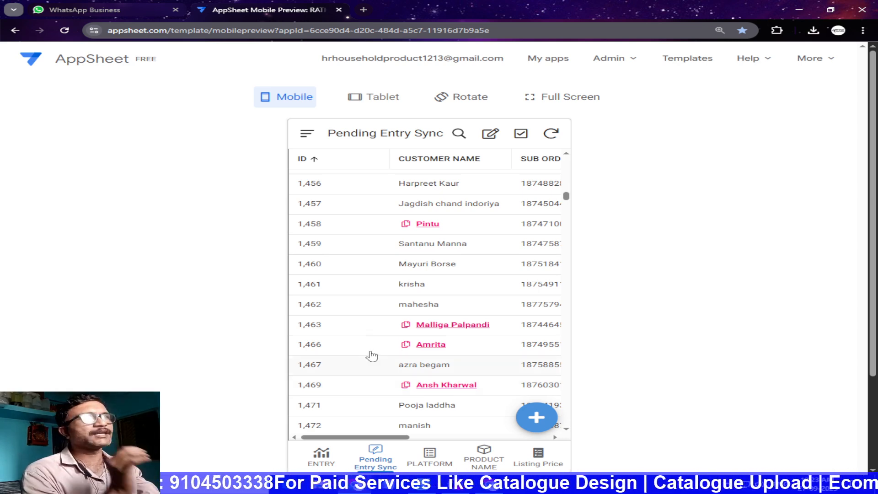
{"action": "scroll", "coordinate": [363, 303], "scroll_direction": "up", "scroll_amount": 20}
{"action": "scroll", "coordinate": [363, 304], "scroll_direction": "up", "scroll_amount": 5}
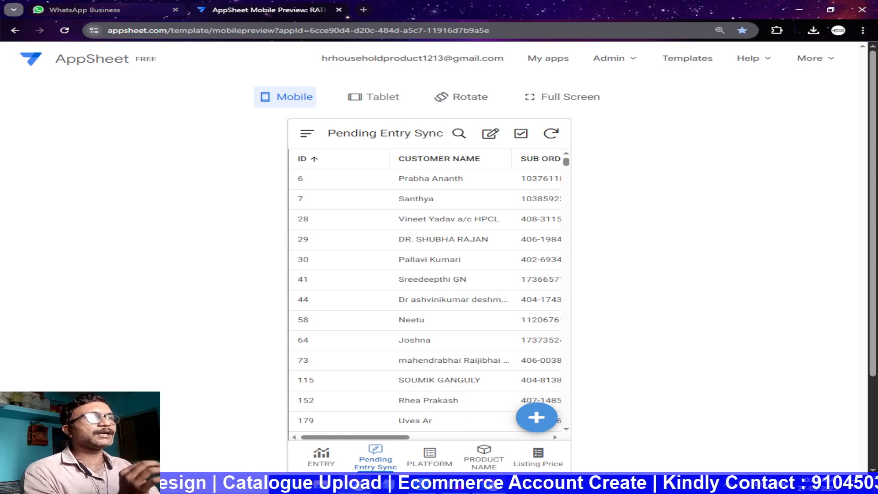
Return to the ONLINE ENTRY editor by way of the YouTube tutorial playlist and open the AppSheet home page in a new tab
{"action": "left_click", "coordinate": [489, 485]}
{"action": "left_click", "coordinate": [398, 11]}
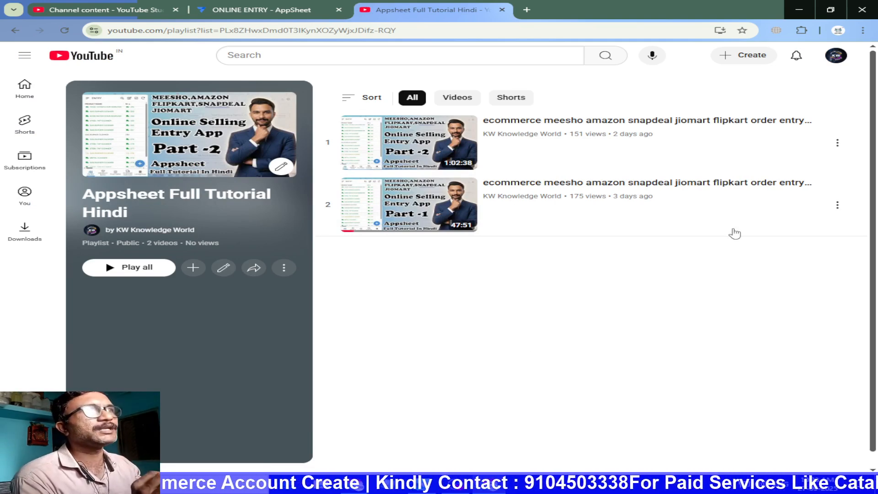
{"action": "left_click", "coordinate": [242, 12]}
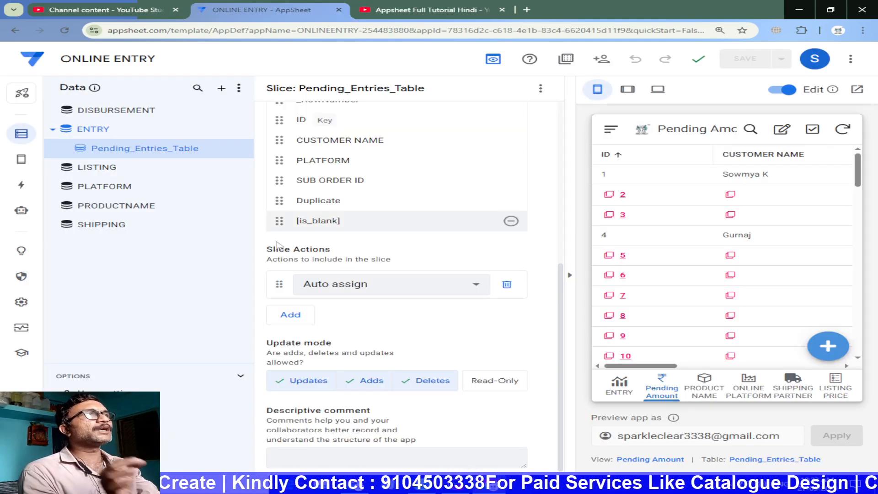
{"action": "left_click", "coordinate": [37, 57]}
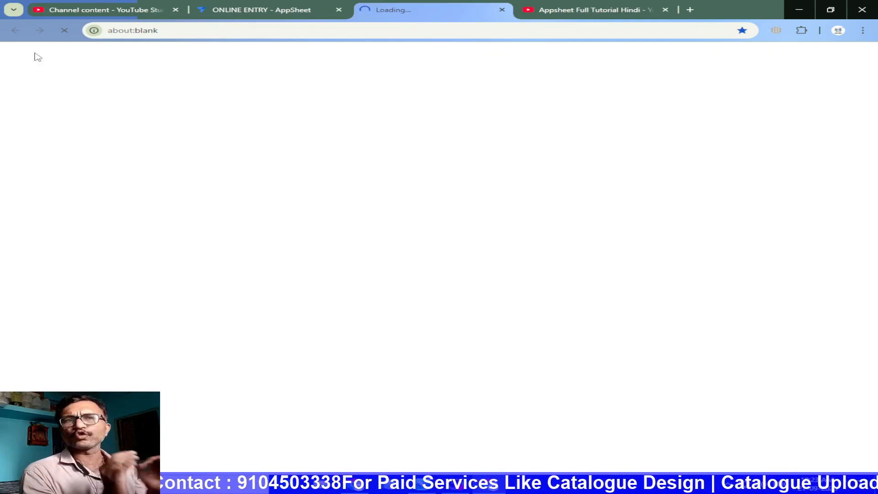